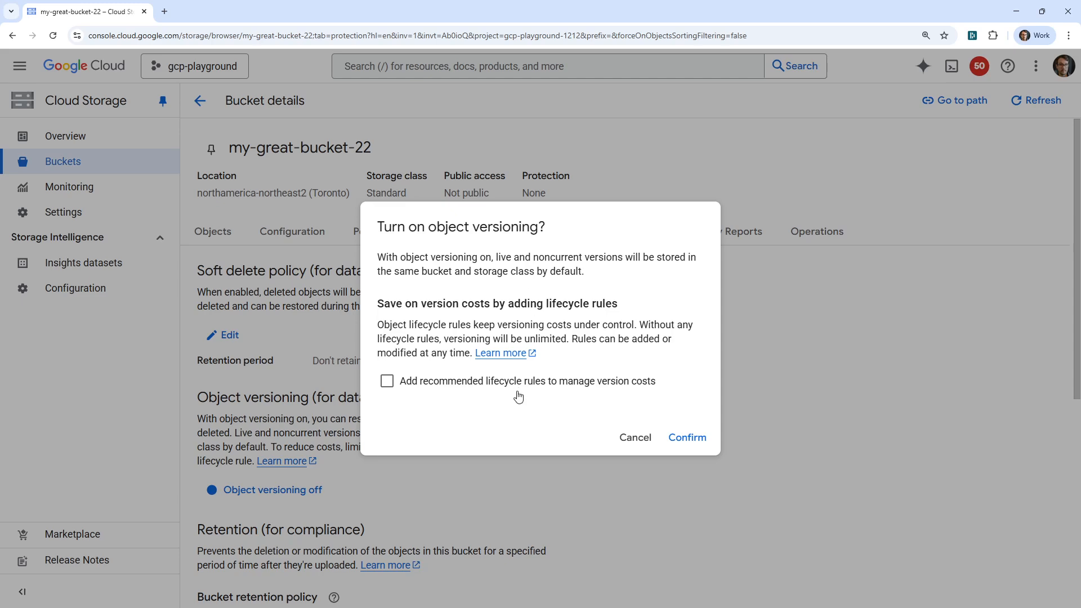
Turn on object versioning with the recommended lifecycle rules, setting the maximum number of versions per object to 3.
{"action": "left_click", "coordinate": [388, 385]}
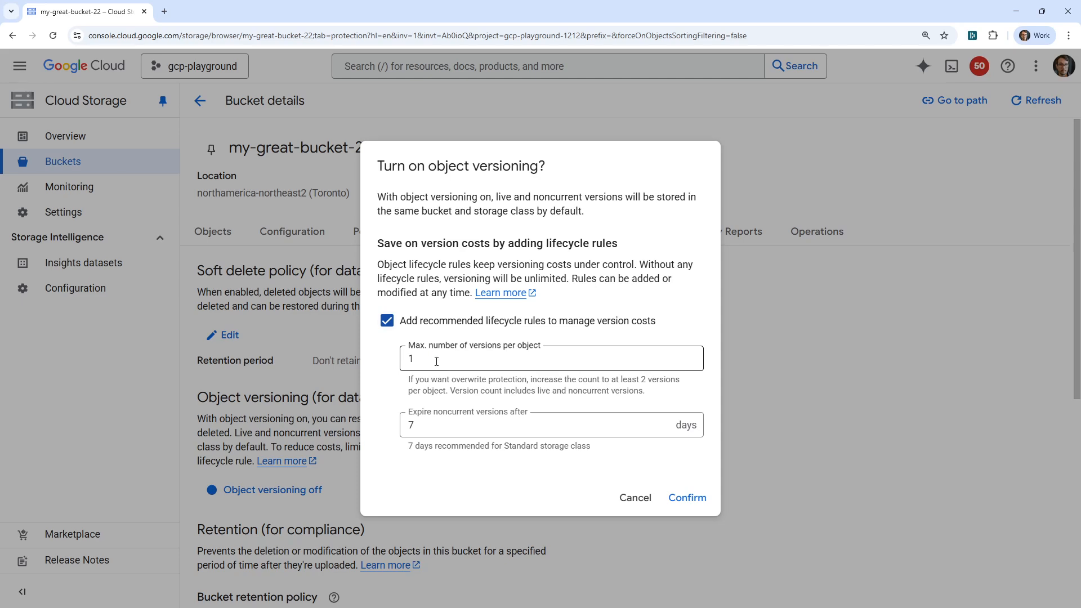
{"action": "left_click_drag", "start_coordinate": [437, 361], "coordinate": [388, 362]}
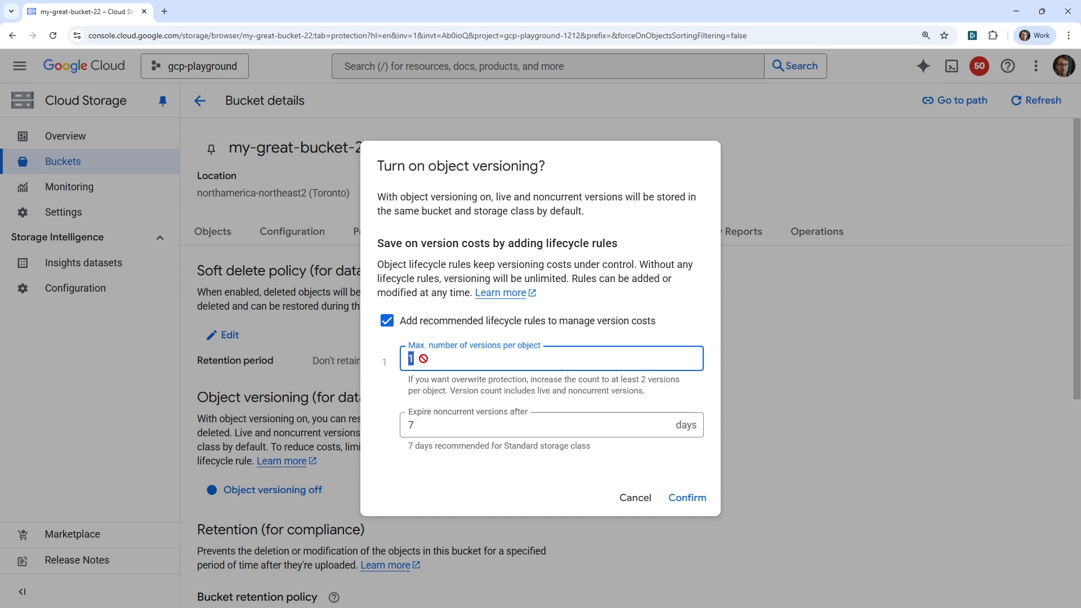
{"action": "left_click_drag", "start_coordinate": [435, 360], "coordinate": [394, 359]}
{"action": "type", "text": "3"}
{"action": "left_click", "coordinate": [686, 496]}
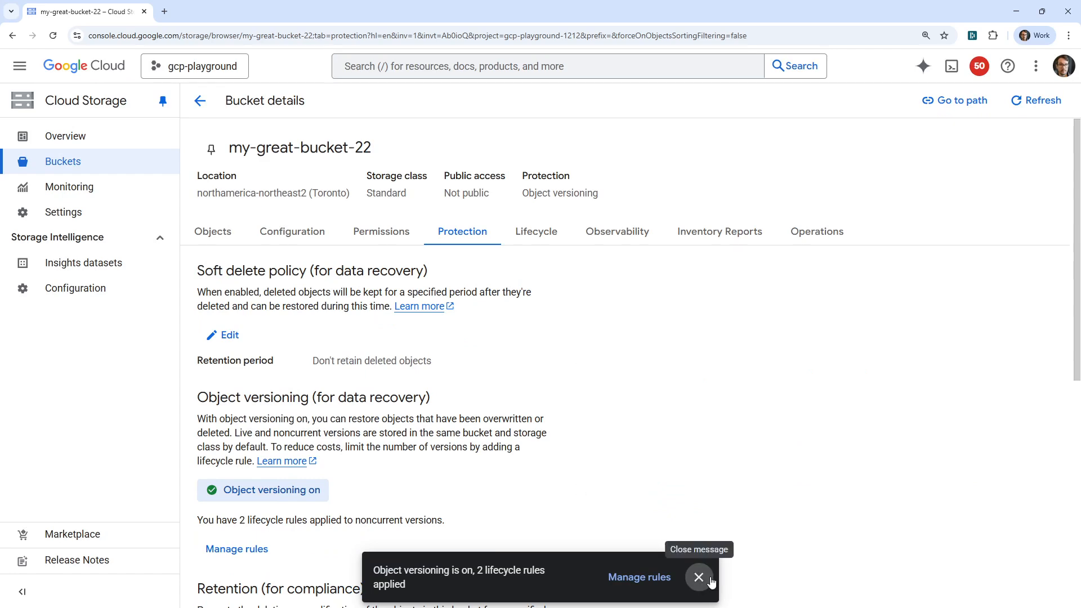
{"action": "left_click", "coordinate": [698, 577]}
Open the bucket's object list and review the actions available for cloud-engineer.png.
{"action": "left_click", "coordinate": [215, 232]}
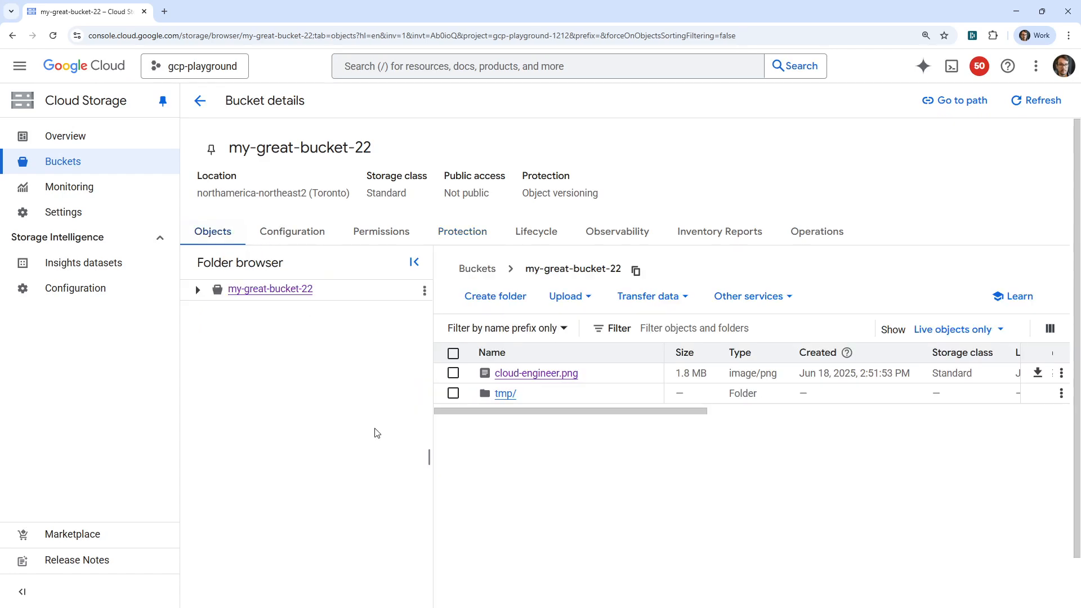
{"action": "left_click", "coordinate": [453, 373]}
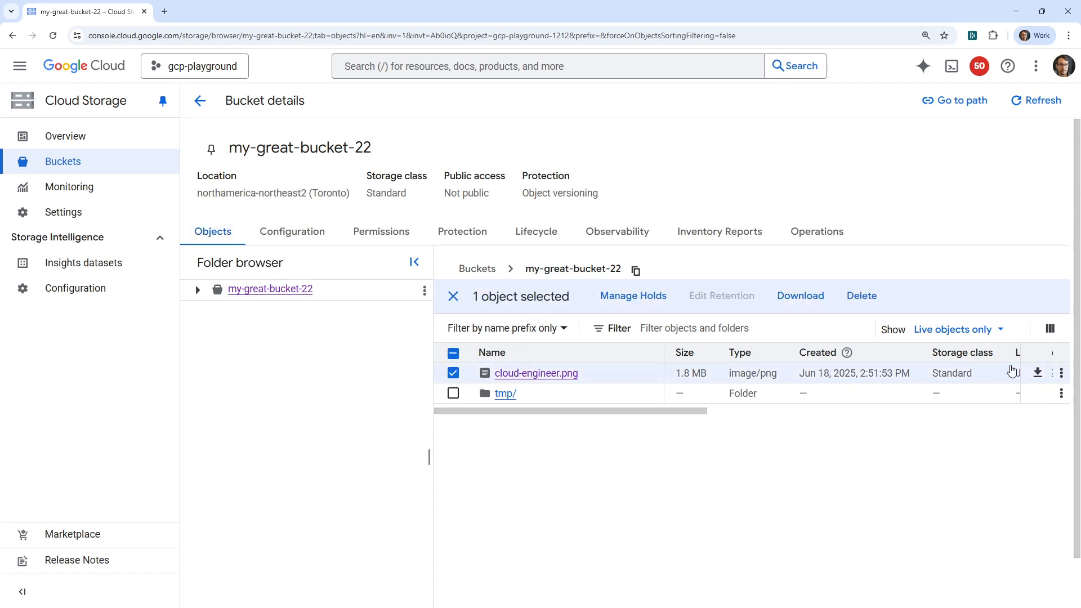
{"action": "left_click", "coordinate": [1061, 374]}
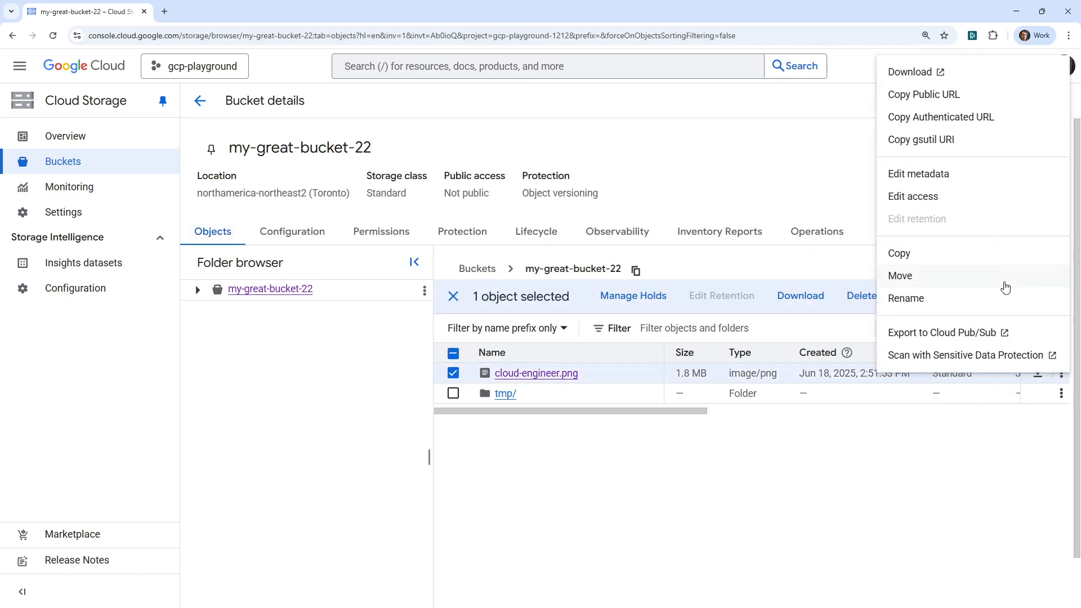
{"action": "left_click", "coordinate": [885, 493]}
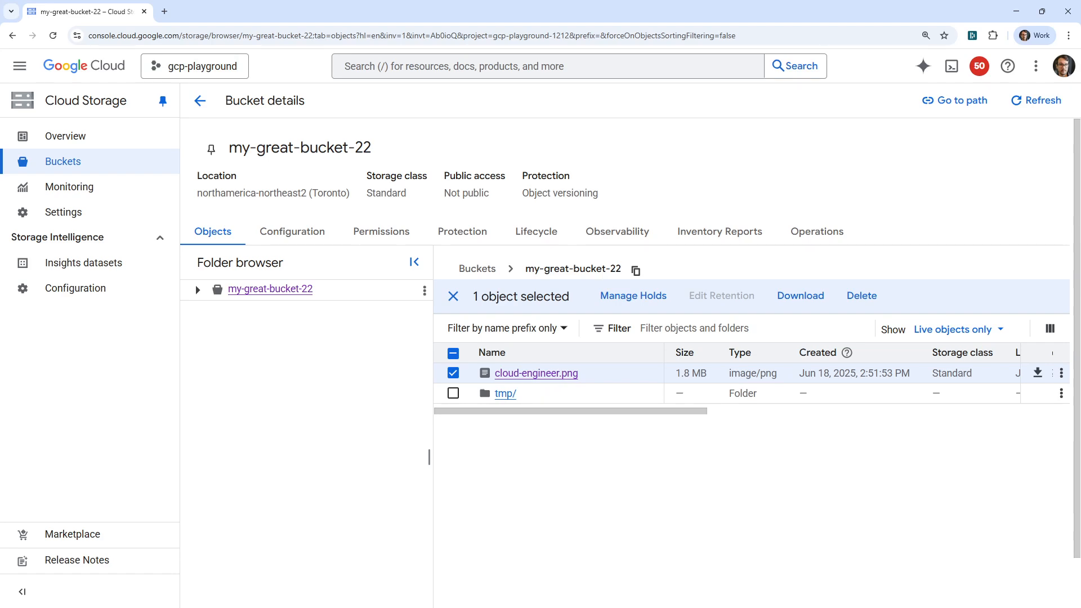
Switch to ChatGPT and send "can you generate me out a new image but this time they are in a plane, and change them to woman".
{"action": "left_click_drag", "start_coordinate": [522, 0], "coordinate": [522, 69]}
{"action": "left_click", "coordinate": [413, 482]}
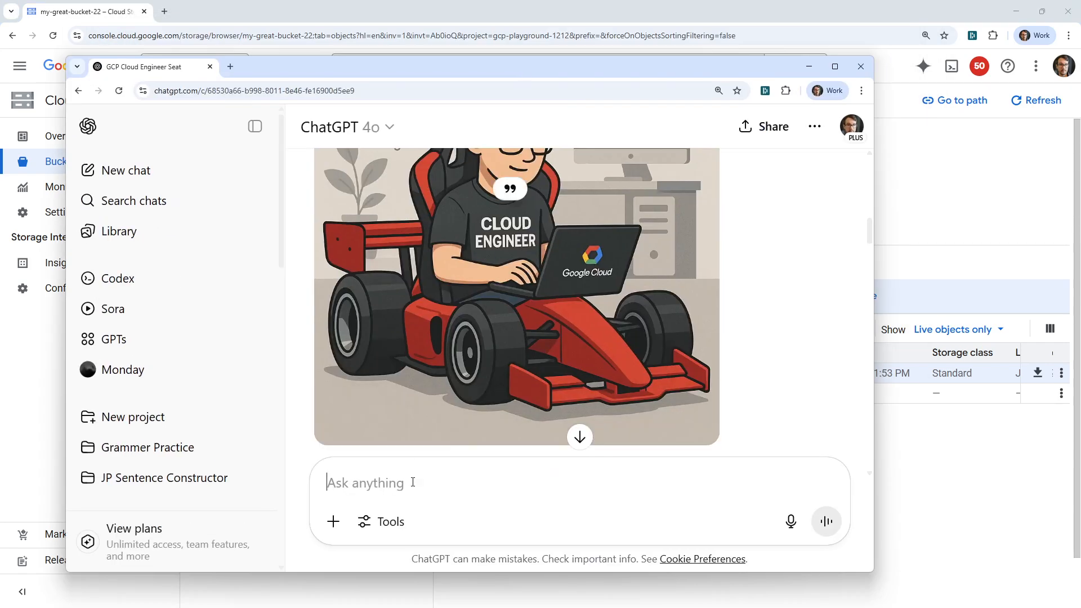
{"action": "type", "text": "can you generat"}
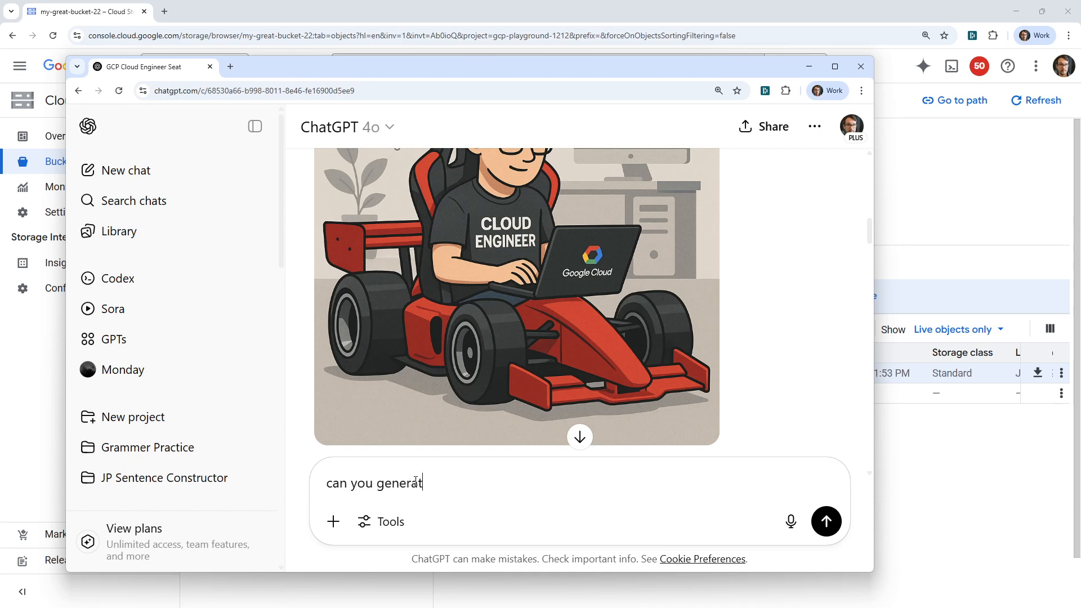
{"action": "type", "text": "e me out a new image"}
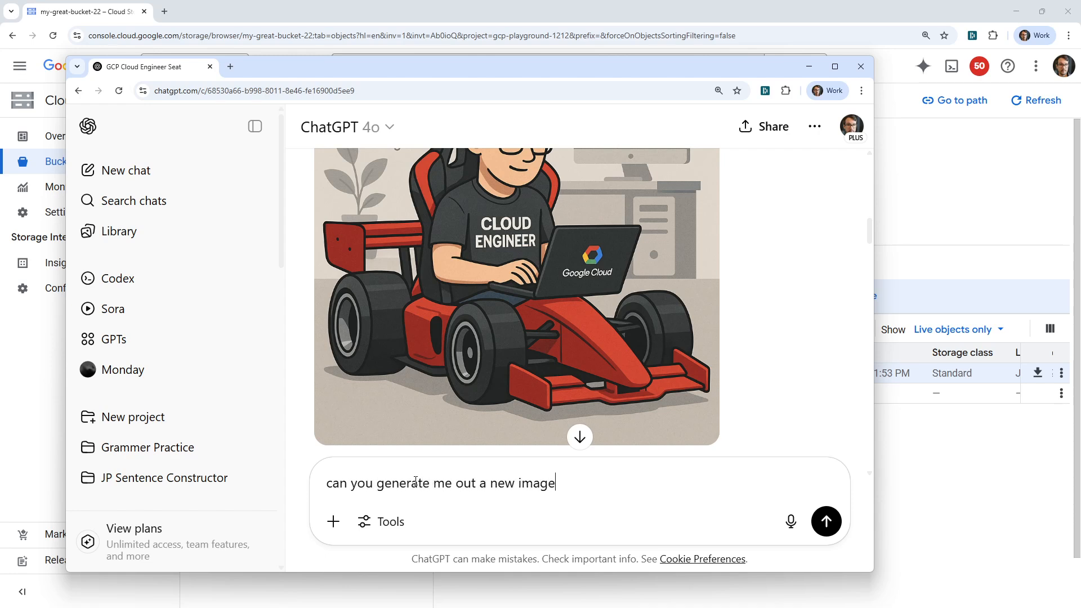
{"action": "type", "text": " but this time they are in"}
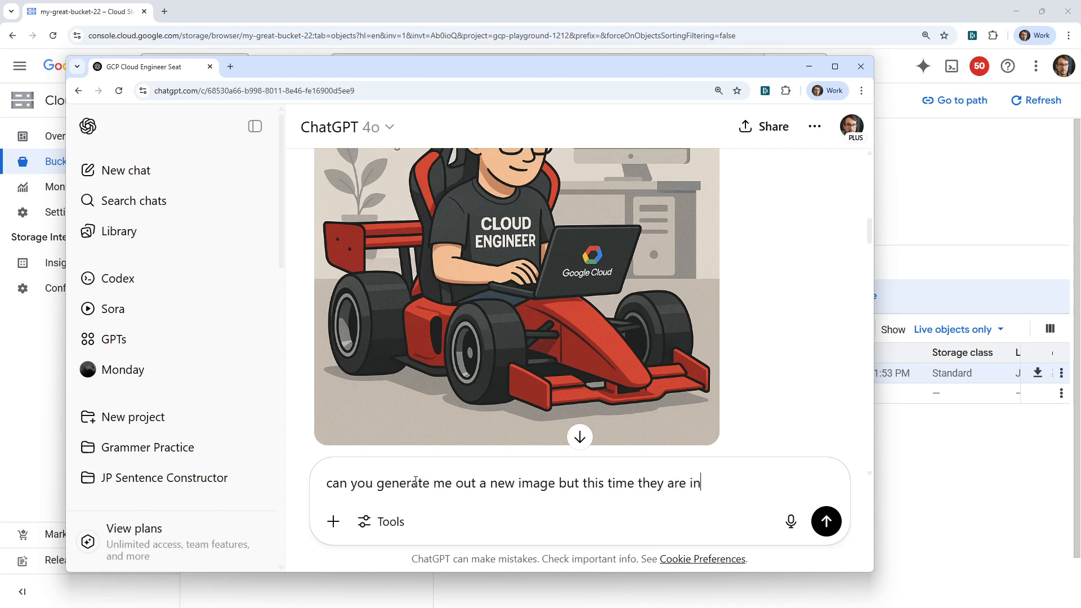
{"action": "type", "text": " a plane, and cahng"}
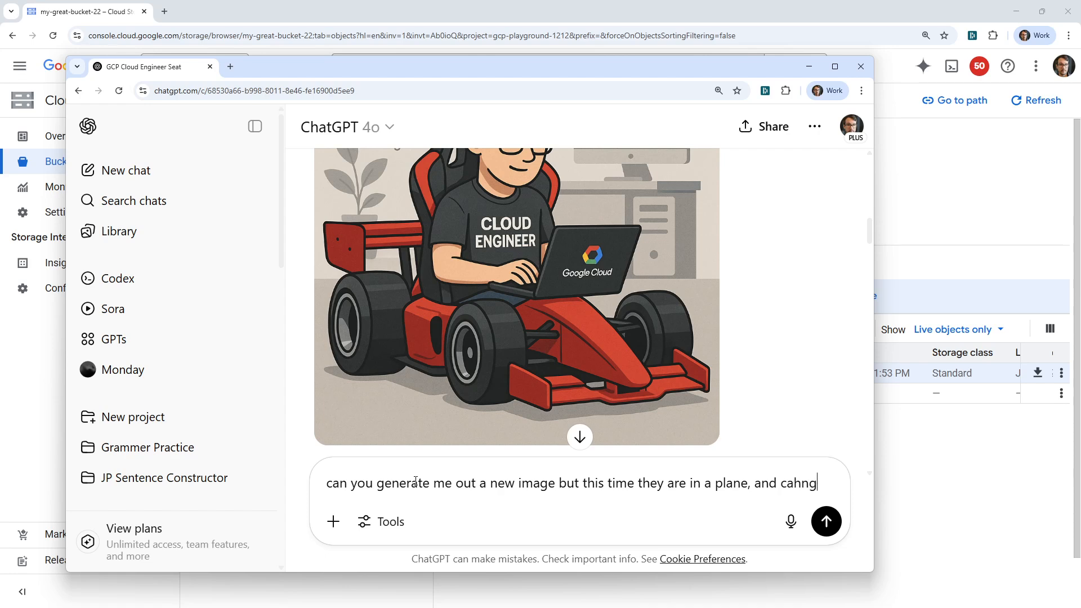
{"action": "key", "text": "BackSpace"}
{"action": "key", "text": "BackSpace"}
{"action": "key", "text": "BackSpace"}
{"action": "key", "text": "BackSpace"}
{"action": "type", "text": "hange them to women"}
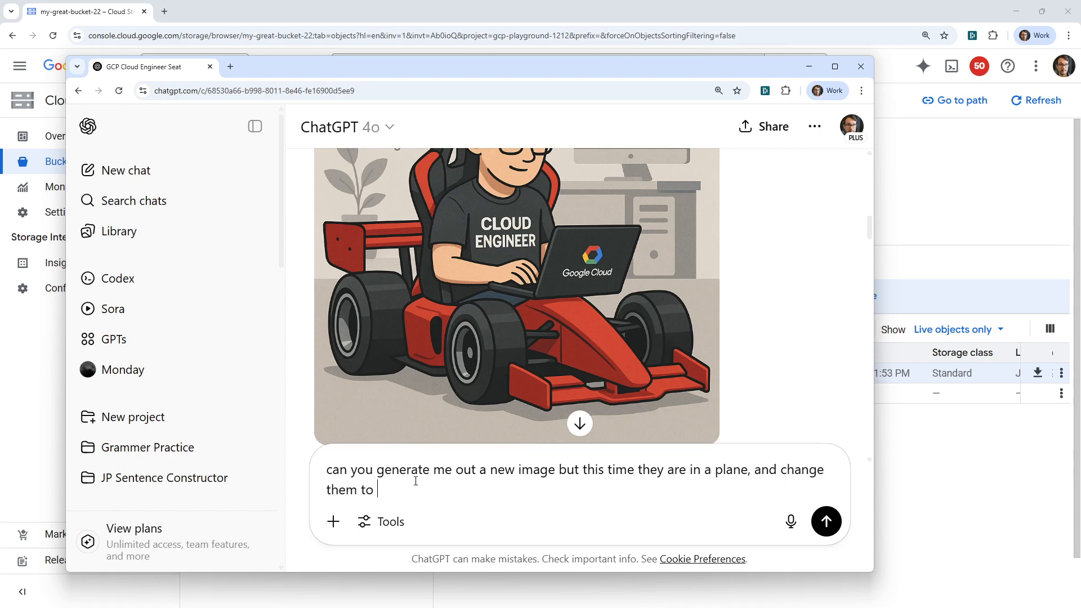
{"action": "key", "text": "BackSpace"}
{"action": "key", "text": "BackSpace"}
{"action": "type", "text": "an"}
{"action": "key", "text": "Return"}
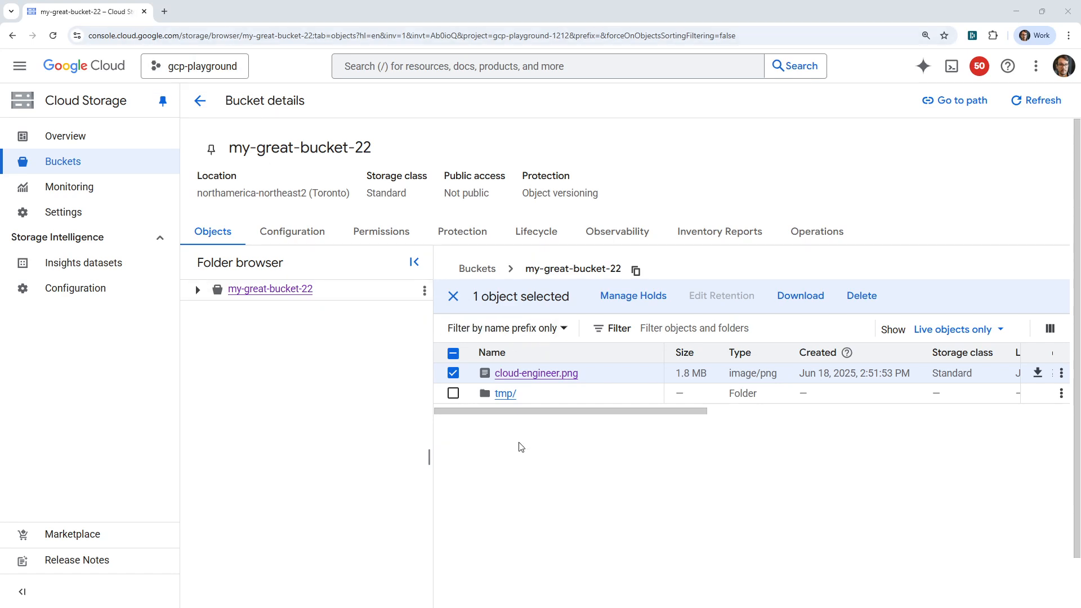
{"action": "left_click_drag", "start_coordinate": [580, 373], "coordinate": [498, 373]}
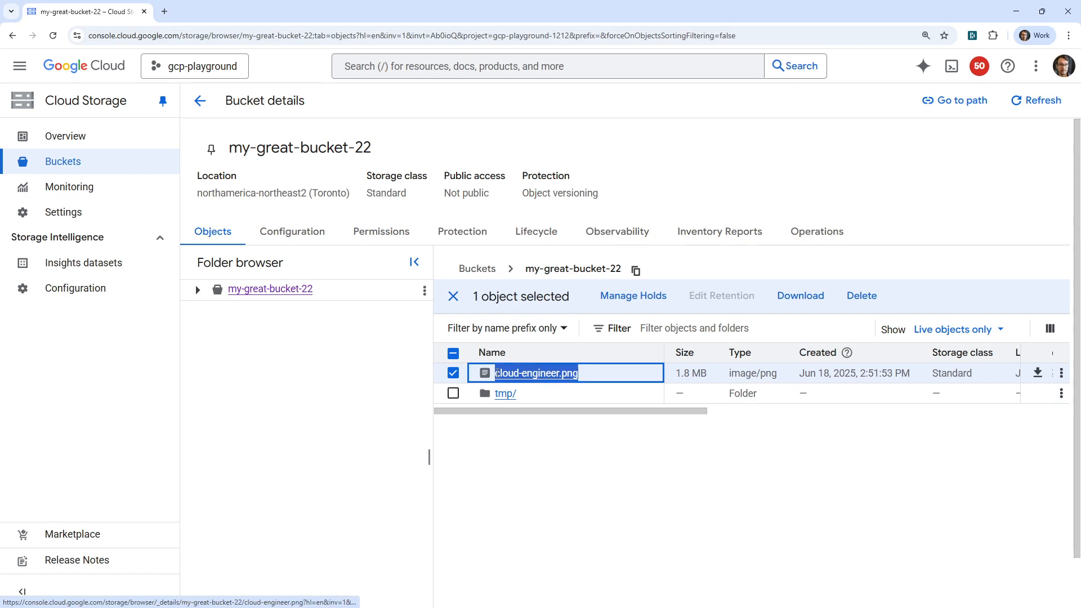
{"action": "key", "text": "alt+Tab"}
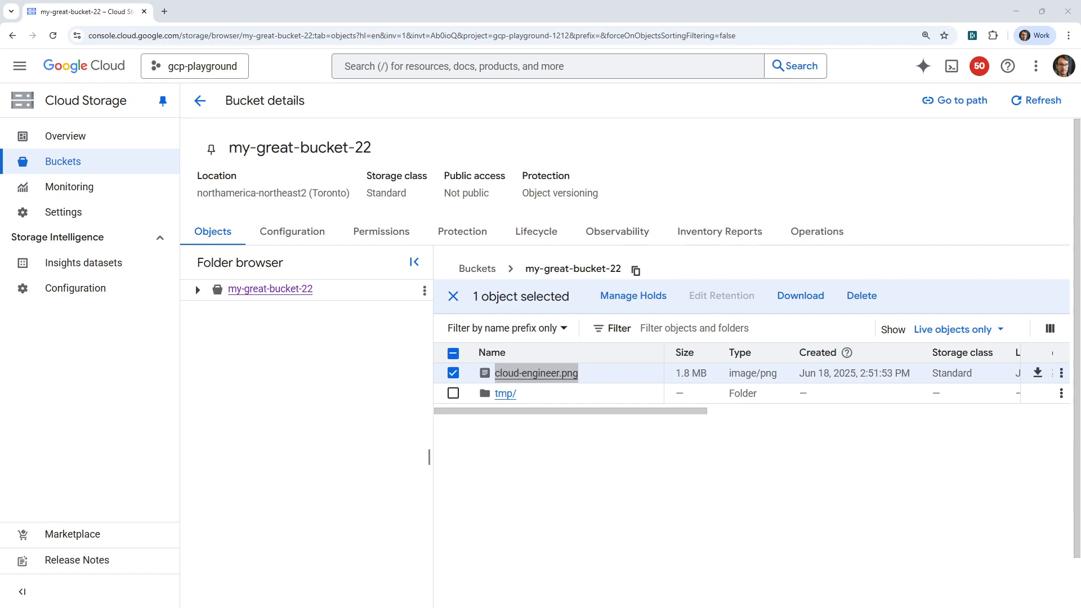
{"action": "left_click_drag", "start_coordinate": [0, 62], "coordinate": [0, 77]}
{"action": "left_click_drag", "start_coordinate": [0, 361], "coordinate": [601, 348]}
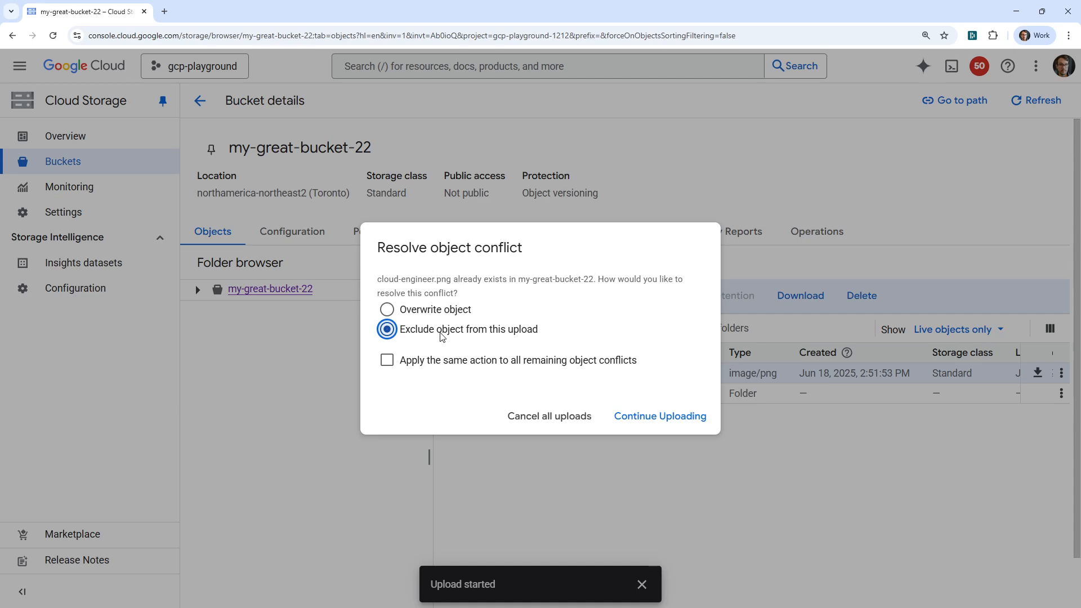
{"action": "left_click_drag", "start_coordinate": [442, 333], "coordinate": [535, 333]}
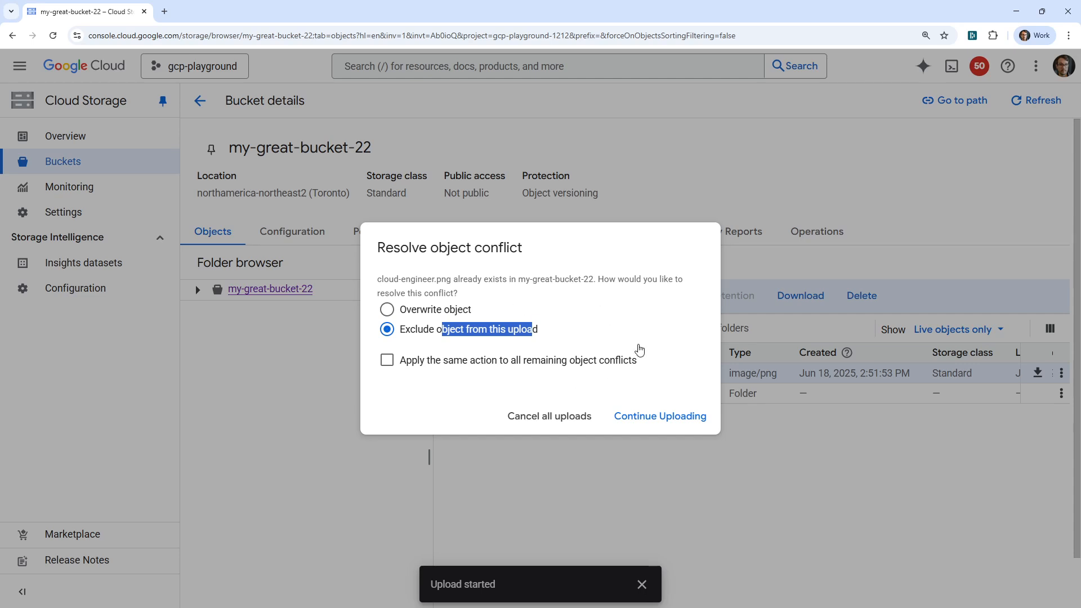
{"action": "left_click", "coordinate": [637, 164]}
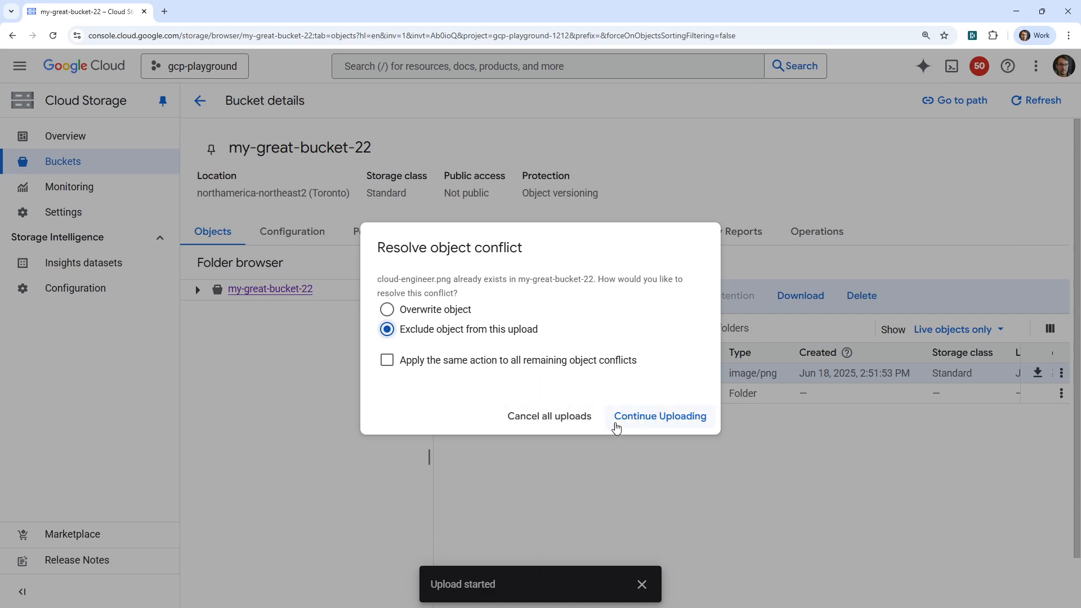
{"action": "left_click", "coordinate": [569, 422]}
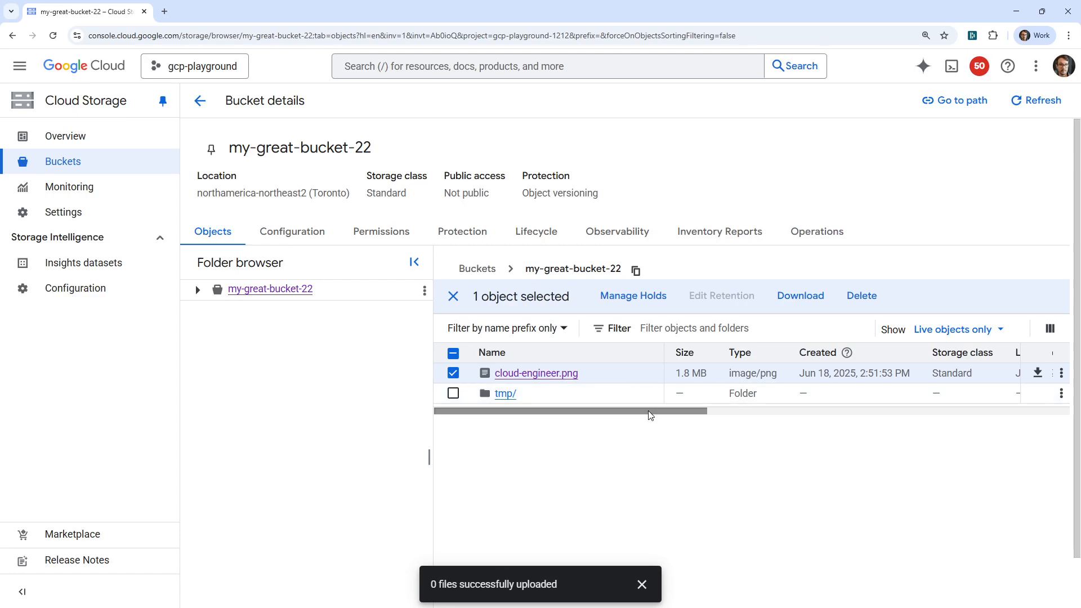
Examine the live object details of cloud-engineer.png, including its protection properties, and return to the bucket's object list.
{"action": "left_click", "coordinate": [552, 374]}
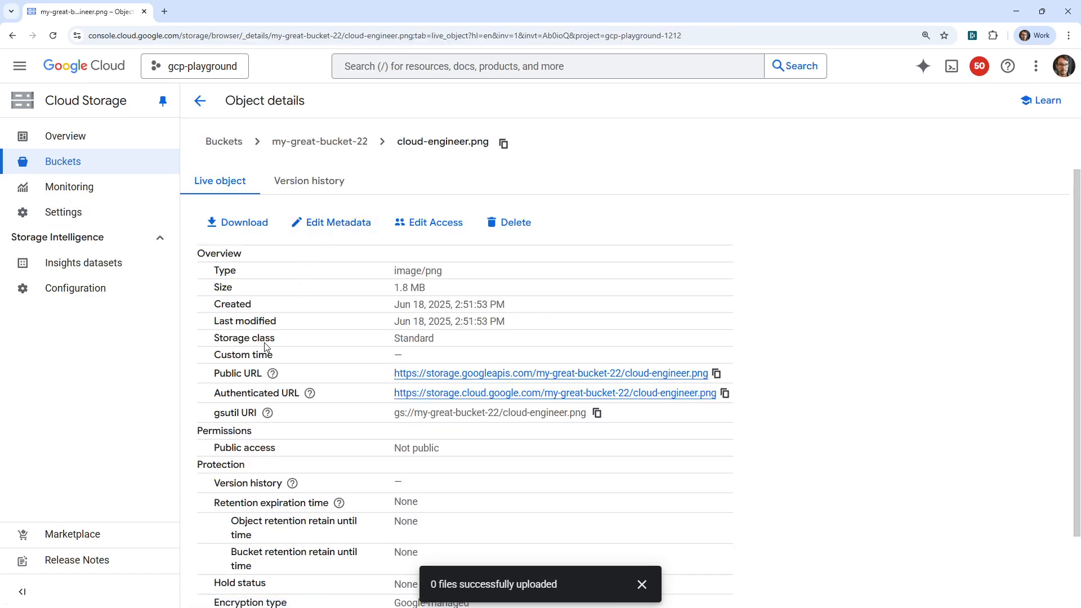
{"action": "scroll", "coordinate": [678, 248], "scroll_direction": "down", "scroll_amount": 1}
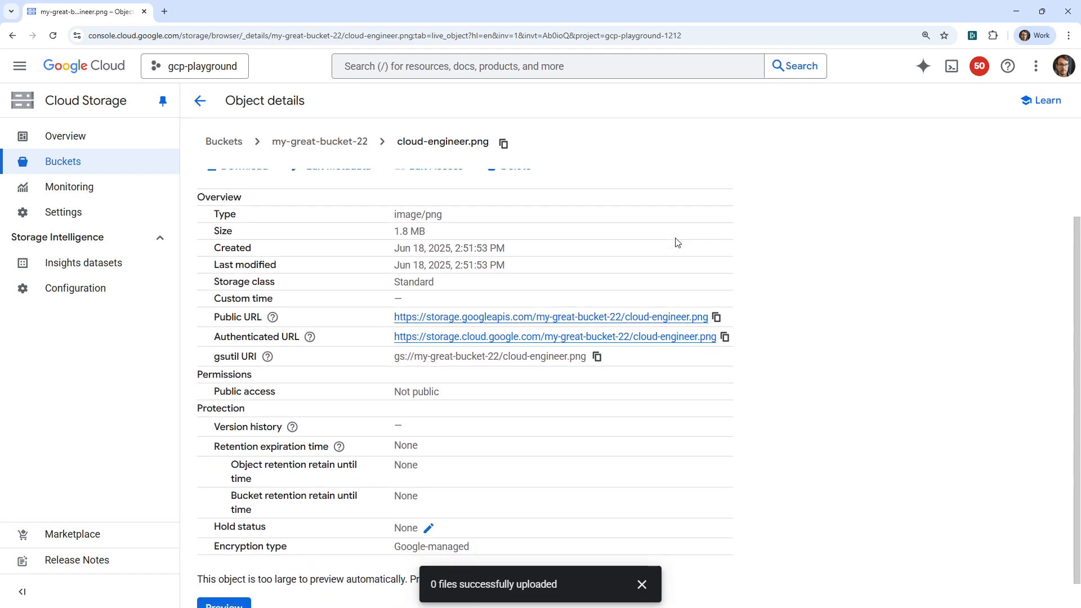
{"action": "scroll", "coordinate": [676, 241], "scroll_direction": "down", "scroll_amount": 1}
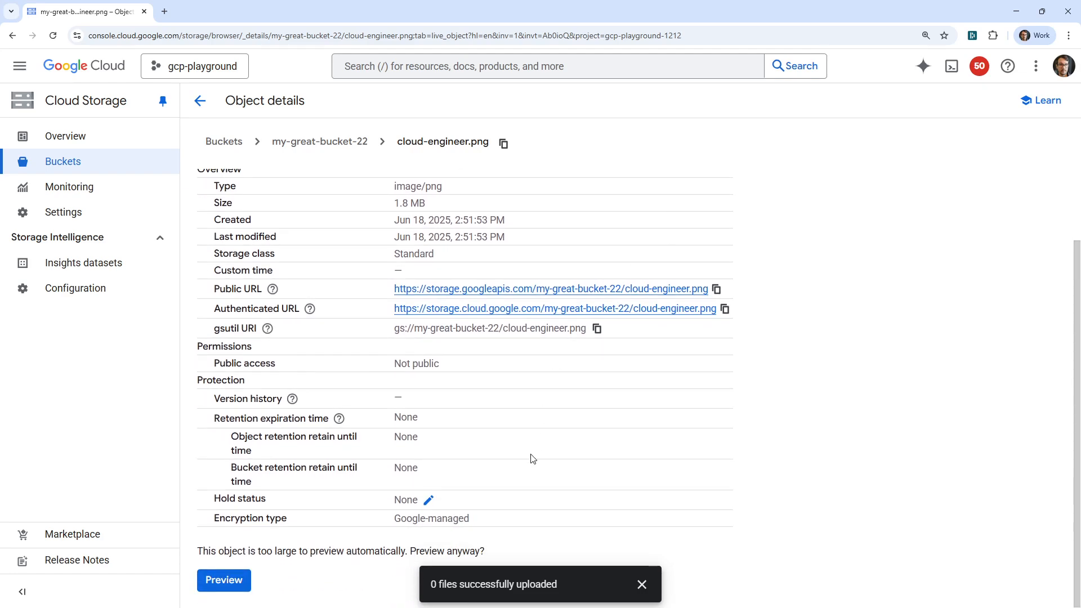
{"action": "scroll", "coordinate": [527, 461], "scroll_direction": "up", "scroll_amount": 3}
{"action": "scroll", "coordinate": [525, 461], "scroll_direction": "down", "scroll_amount": 3}
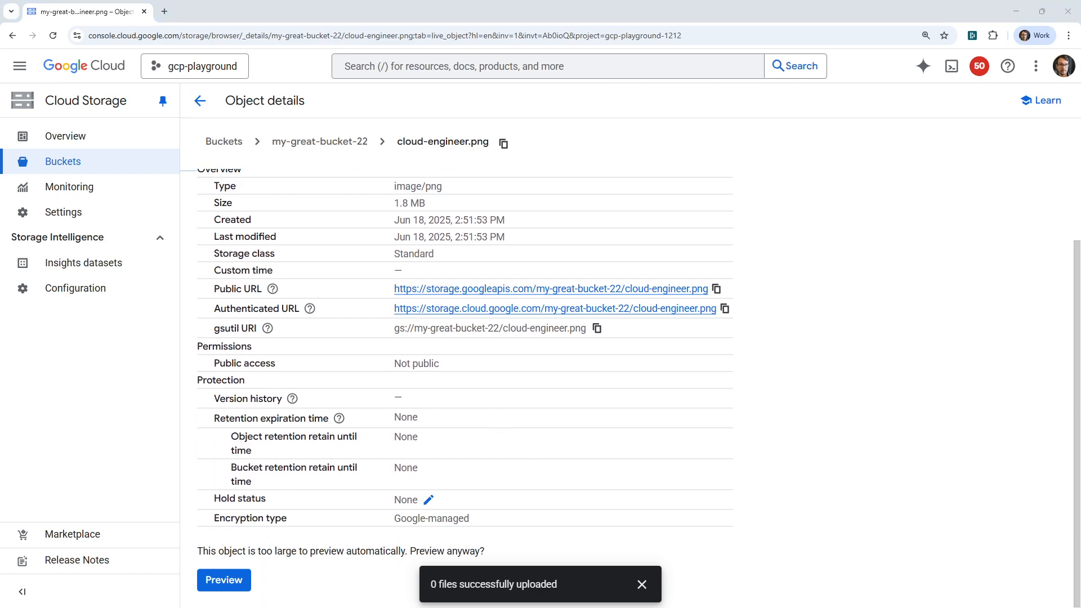
{"action": "left_click", "coordinate": [12, 36]}
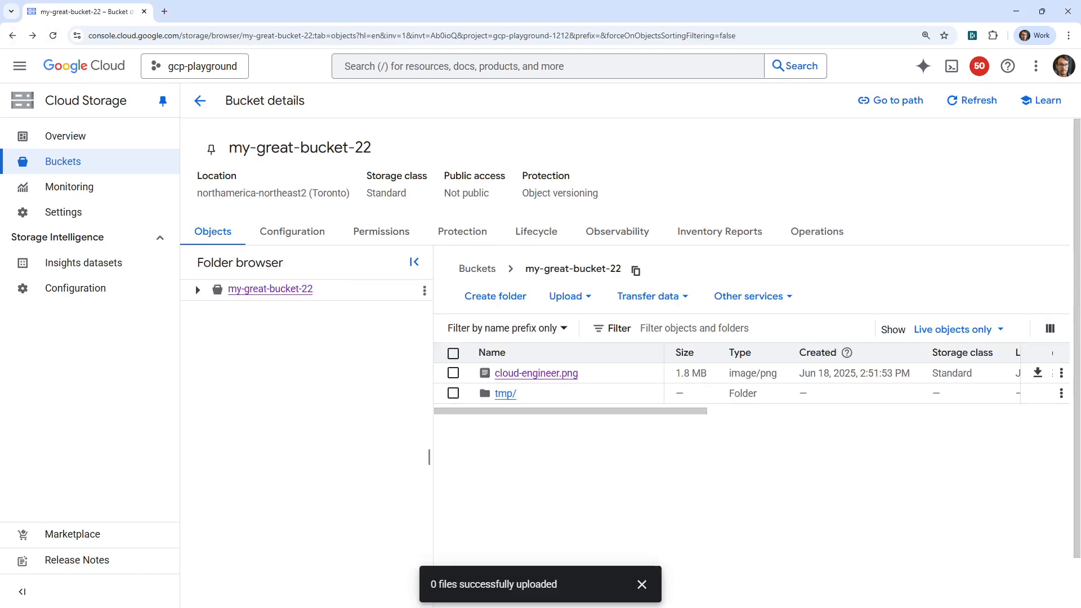
Upload the new cloud-engineer.png to the bucket and resolve the conflict by overwriting the existing object.
{"action": "left_click_drag", "start_coordinate": [513, 416], "coordinate": [563, 380]}
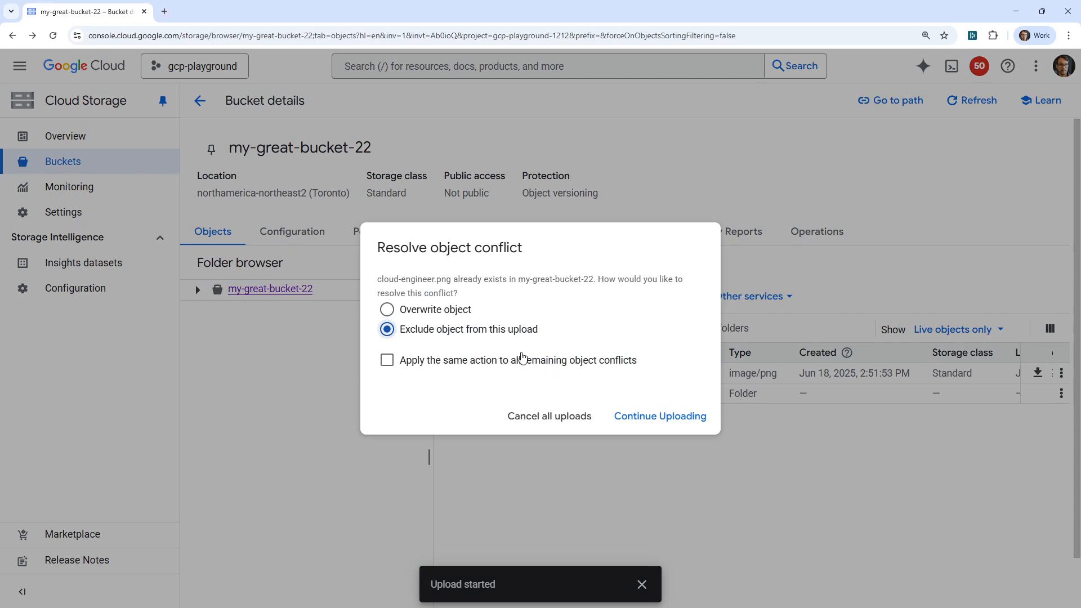
{"action": "left_click", "coordinate": [443, 311]}
{"action": "left_click", "coordinate": [631, 416]}
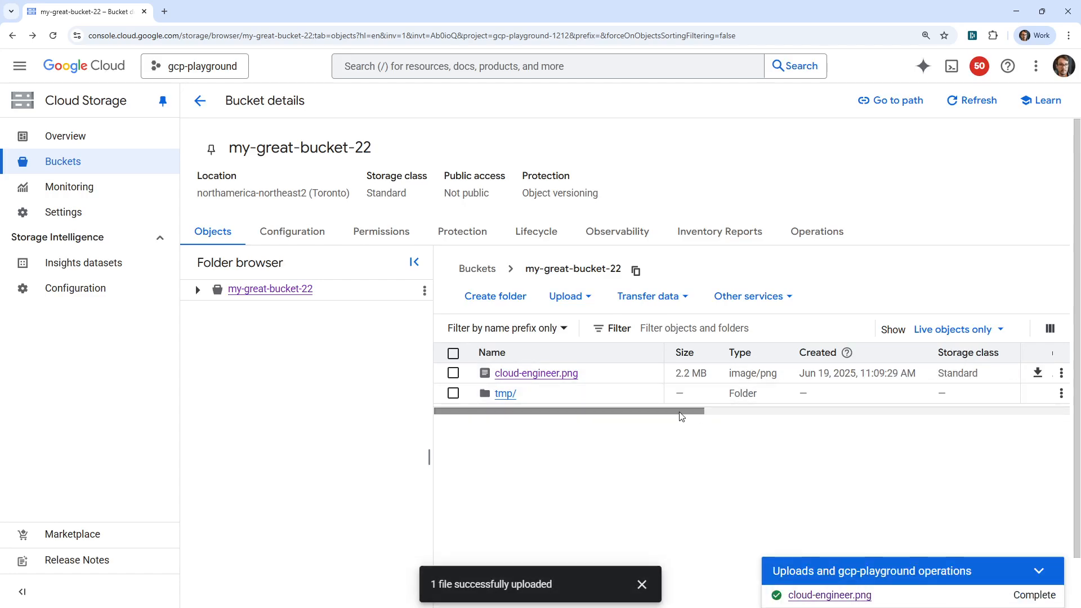
Read the Version history column's explanation and open the noncurrent versions of cloud-engineer.png.
{"action": "left_click_drag", "start_coordinate": [682, 416], "coordinate": [852, 401]}
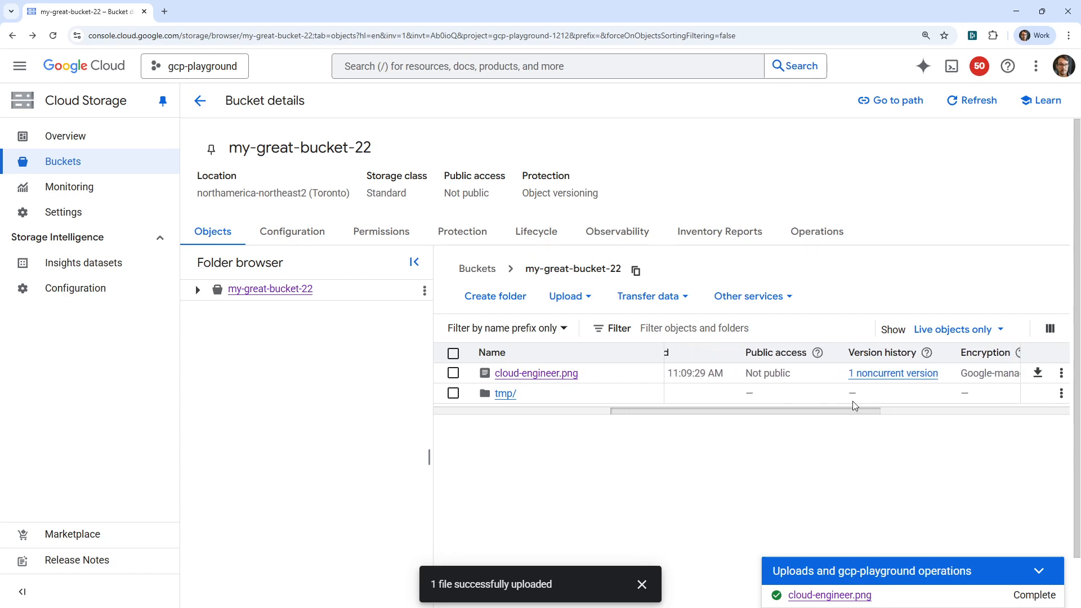
{"action": "left_click", "coordinate": [932, 357]}
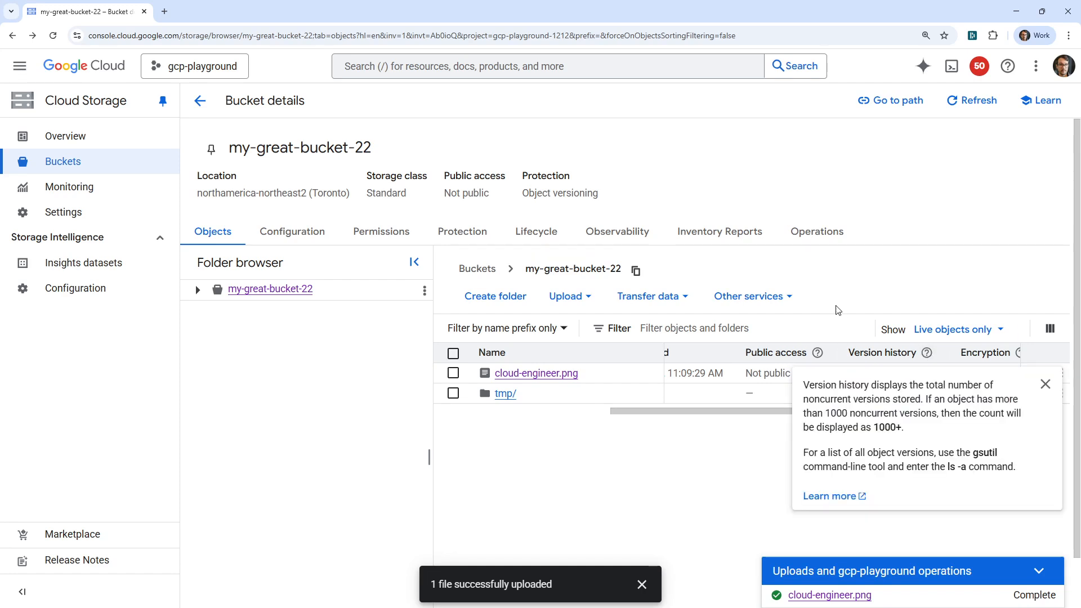
{"action": "left_click", "coordinate": [872, 374]}
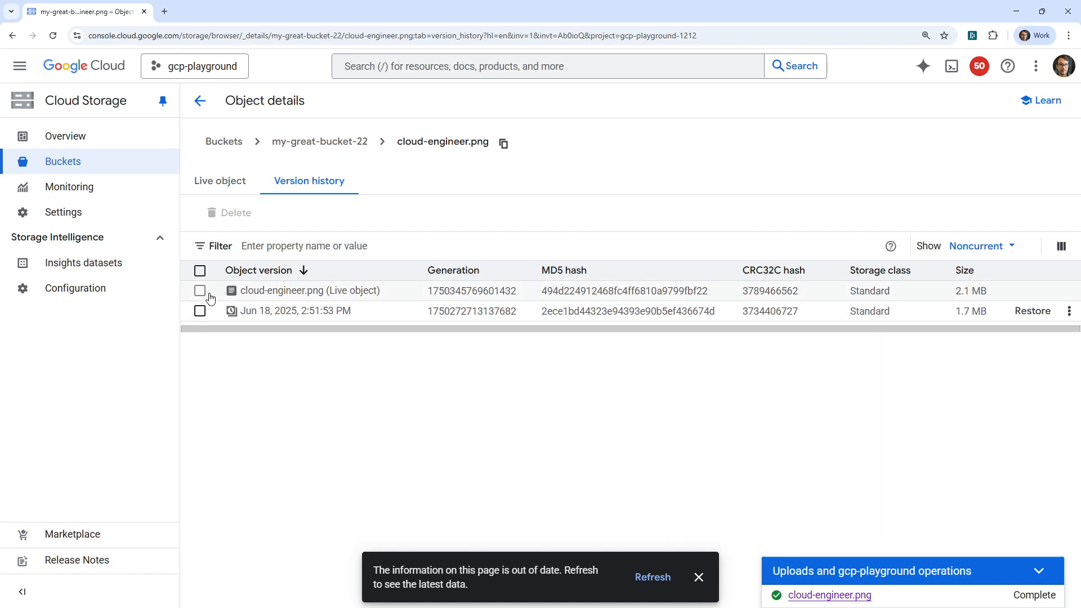
{"action": "left_click", "coordinate": [201, 312]}
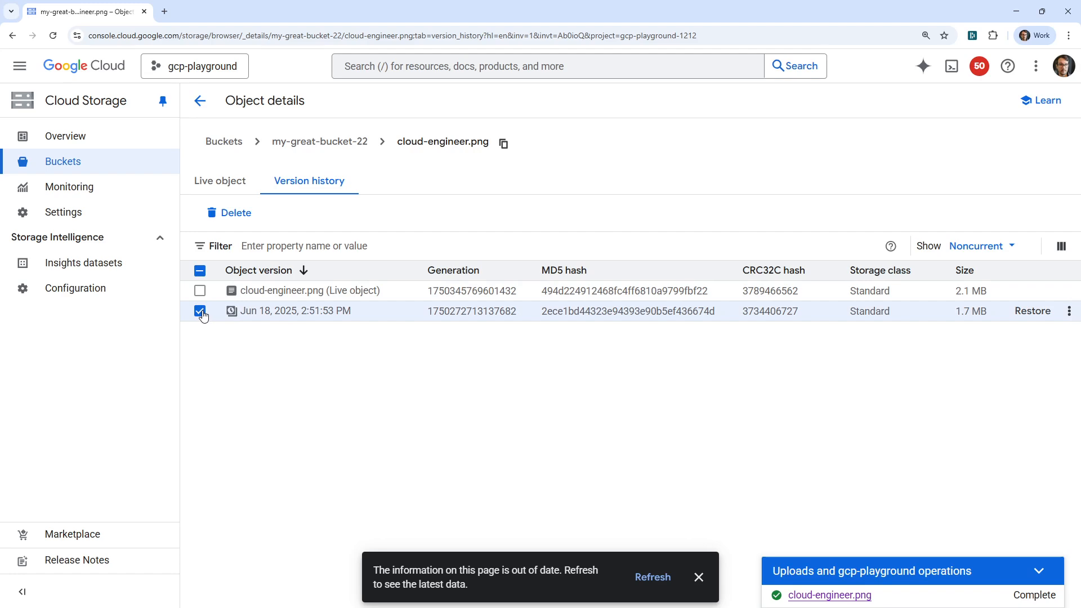
{"action": "left_click", "coordinate": [201, 312]}
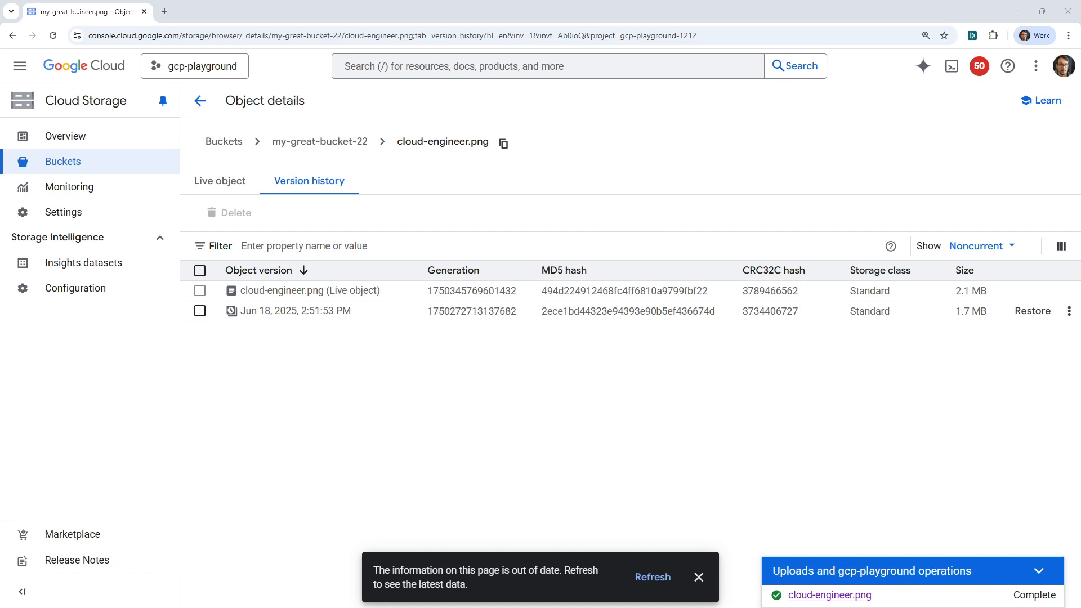
Check the file size in the local cloud-engineer-2.png's properties, close them and switch to the ChatGPT window with the generated image.
{"action": "left_click_drag", "start_coordinate": [466, 243], "coordinate": [322, 242]}
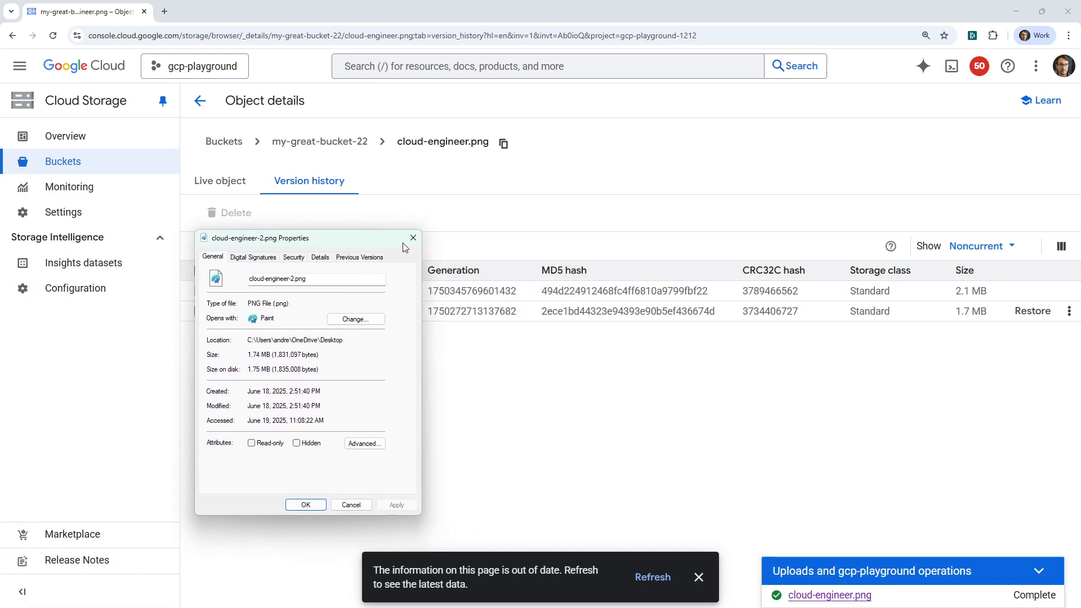
{"action": "left_click", "coordinate": [414, 239]}
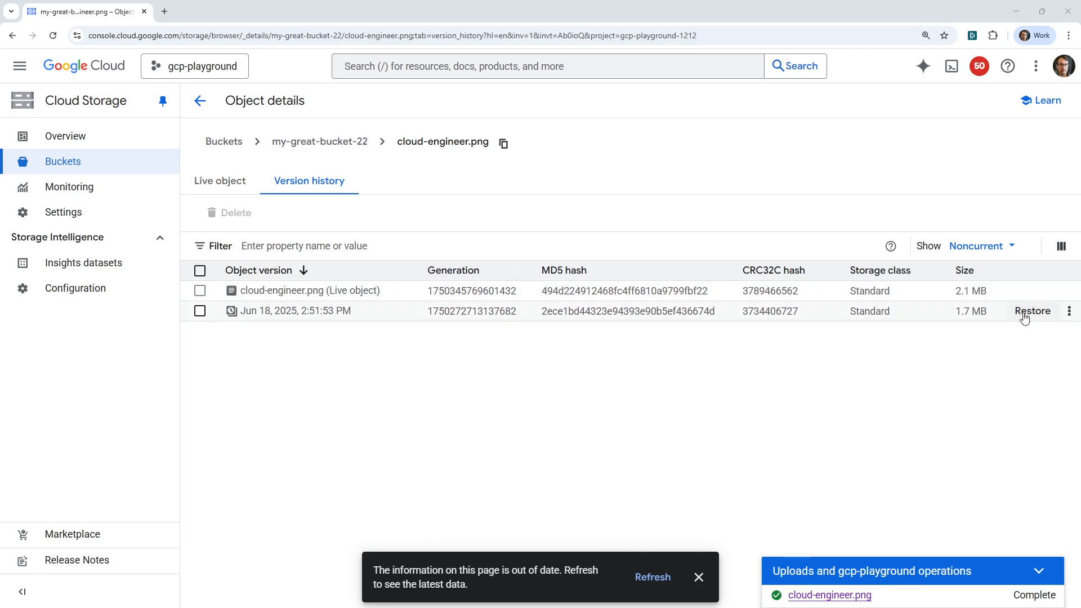
{"action": "key", "text": "alt+Tab"}
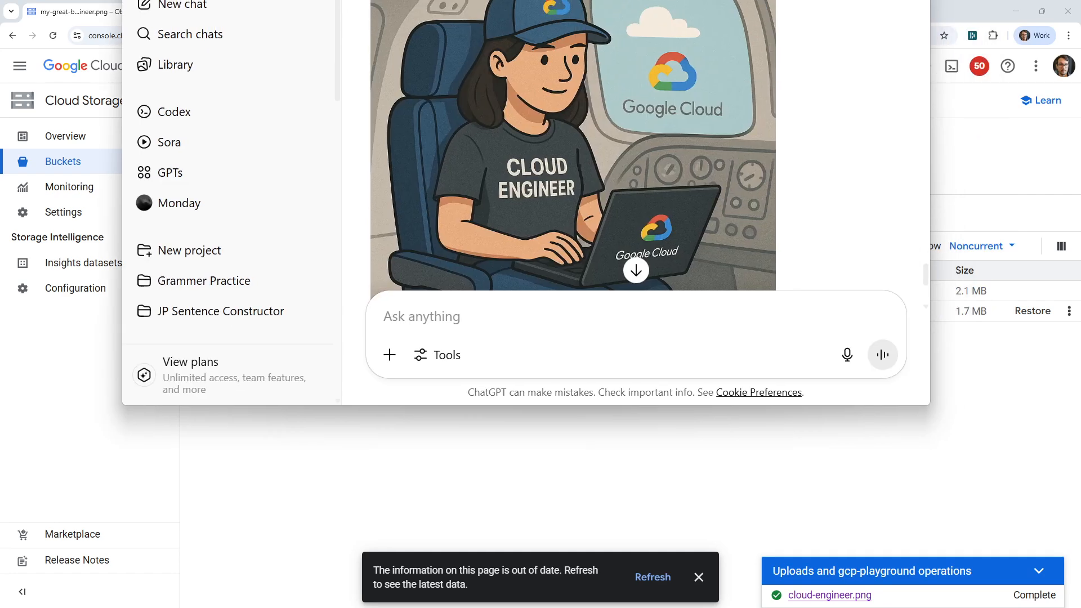
Ask ChatGPT to "now generate me another image with person on a boat." and move its window out of the way.
{"action": "scroll", "coordinate": [466, 387], "scroll_direction": "down", "scroll_amount": 3}
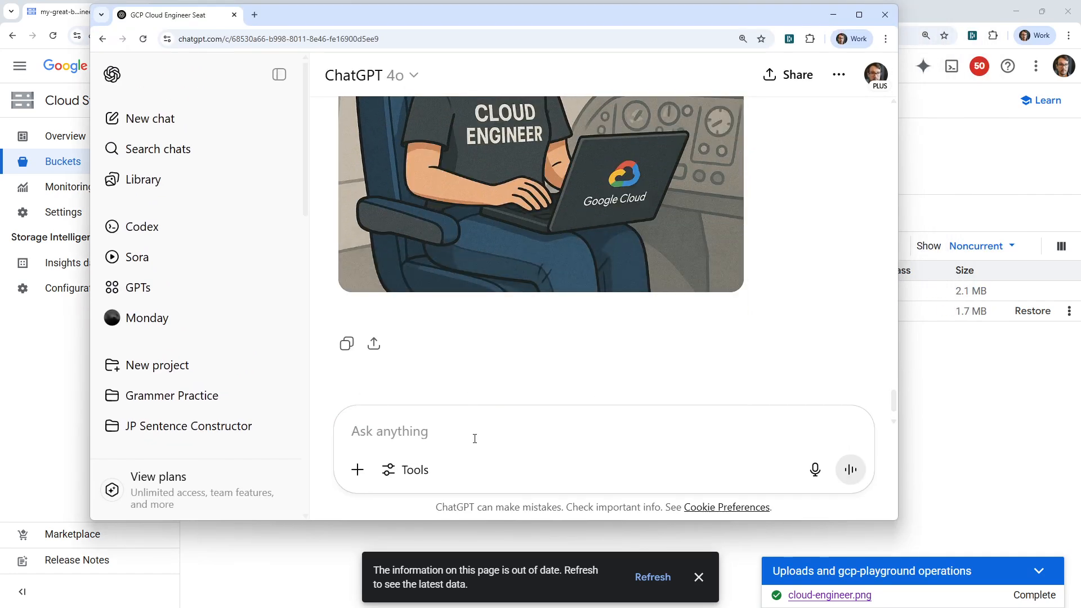
{"action": "type", "text": "now generate me "}
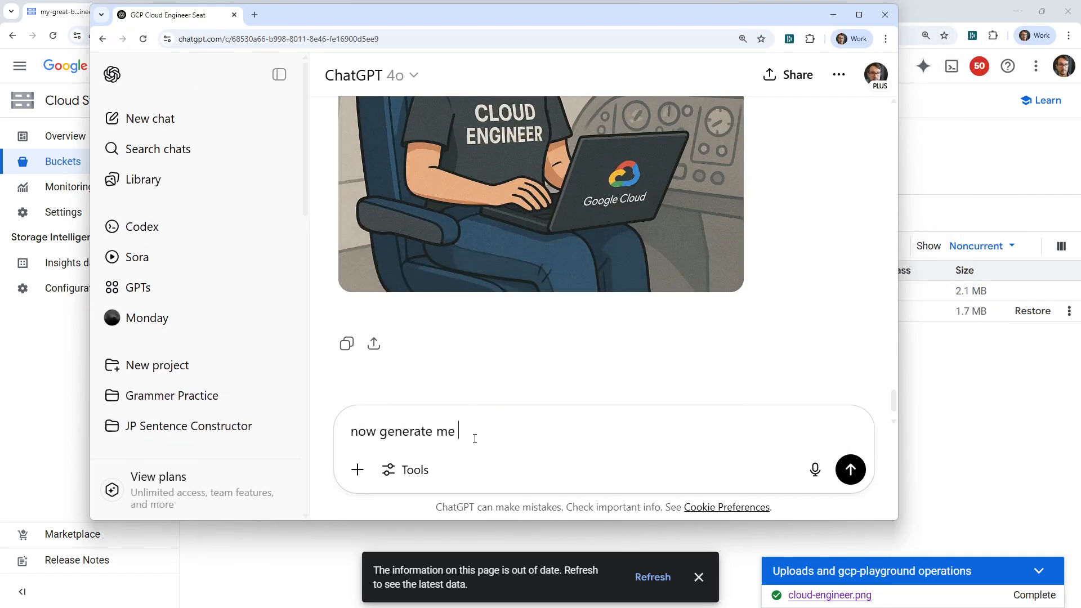
{"action": "type", "text": "another image wit"}
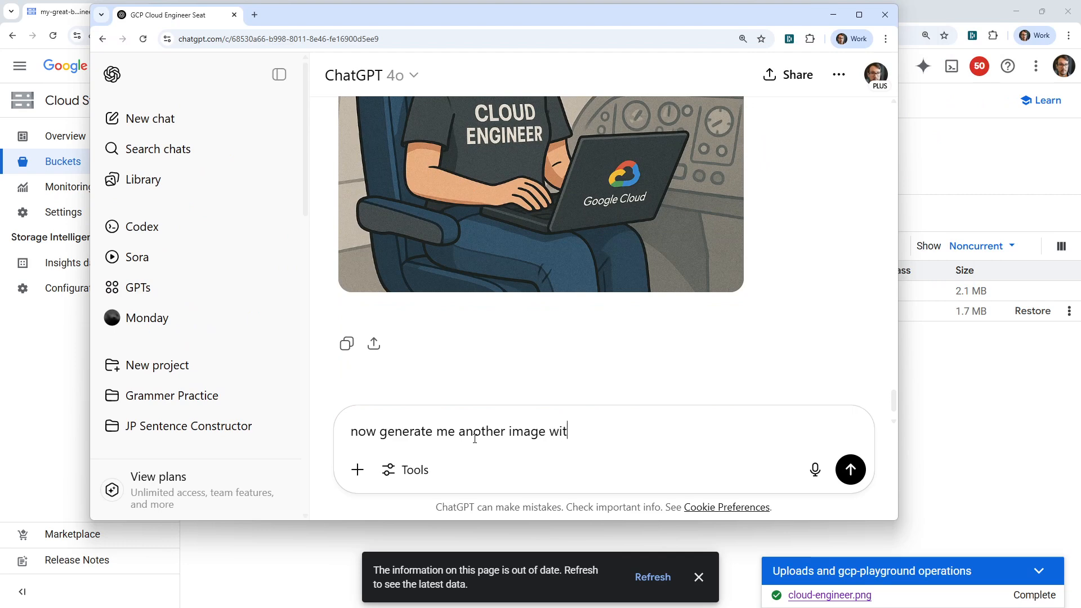
{"action": "type", "text": "h person on a boat."}
{"action": "key", "text": "Return"}
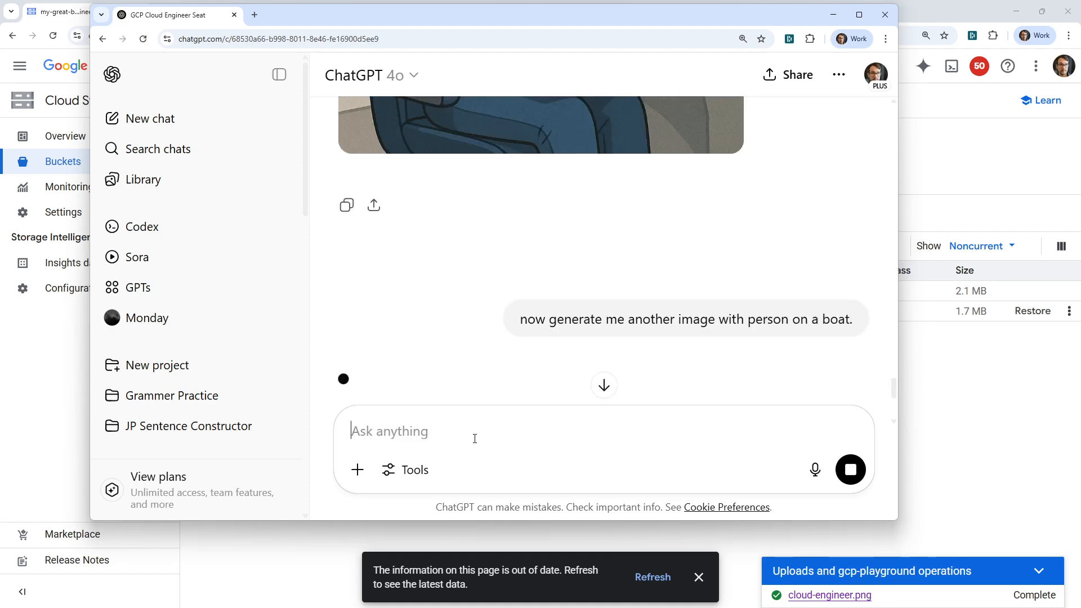
{"action": "left_click_drag", "start_coordinate": [639, 22], "coordinate": [683, 0]}
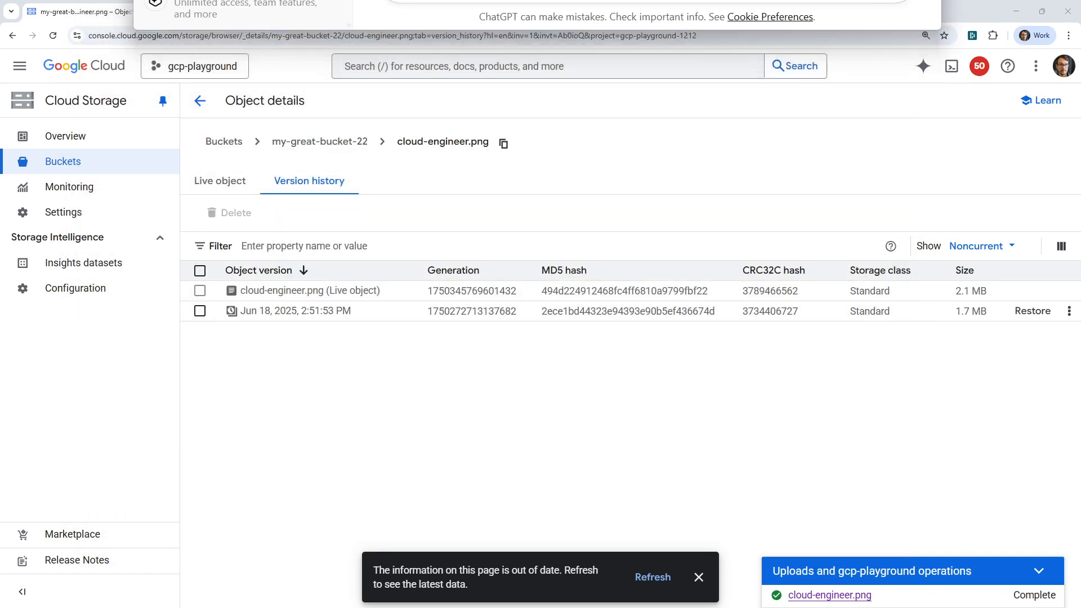
Check which kinds of object versions the version history of cloud-engineer.png can show, keeping the Noncurrent selection.
{"action": "left_click", "coordinate": [992, 246]}
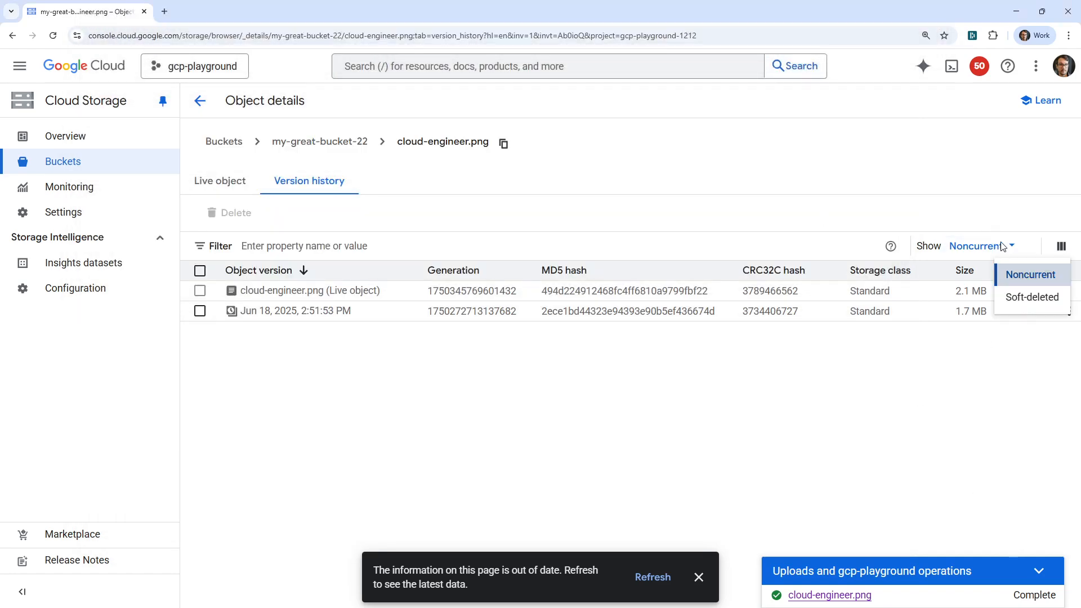
{"action": "left_click", "coordinate": [982, 224]}
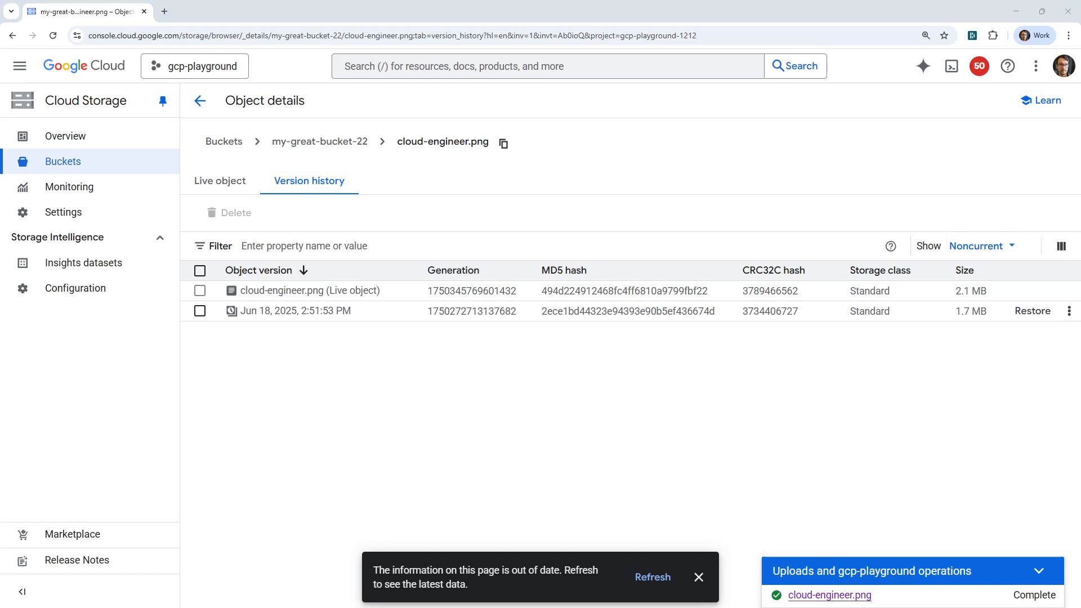
{"action": "key", "text": "alt+Tab"}
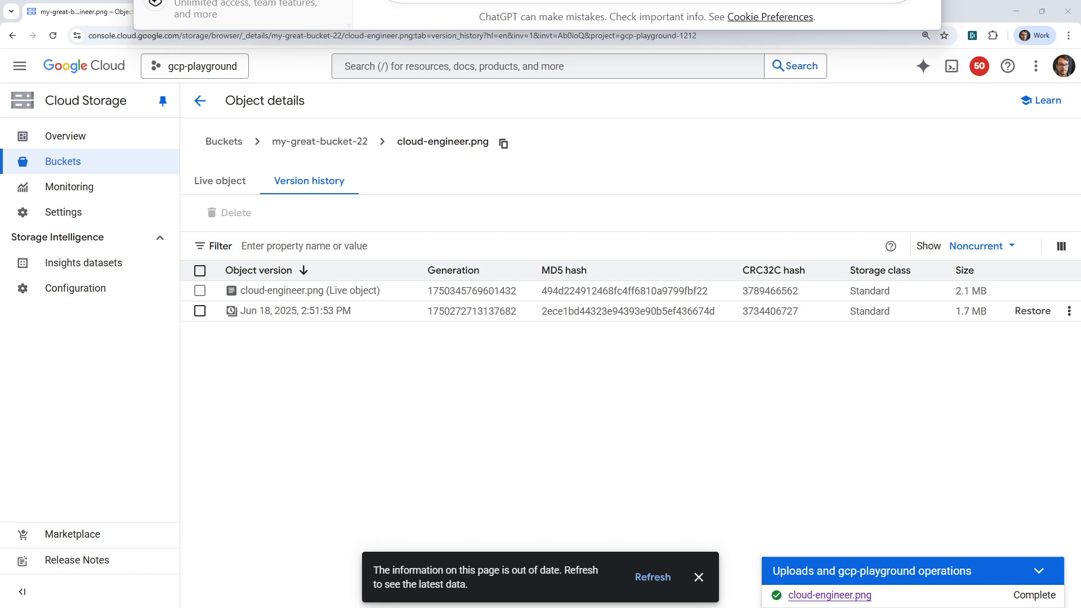
Return to my-great-bucket-22's object list and upload the newest cloud-engineer.png, overwriting the existing object.
{"action": "left_click", "coordinate": [233, 154]}
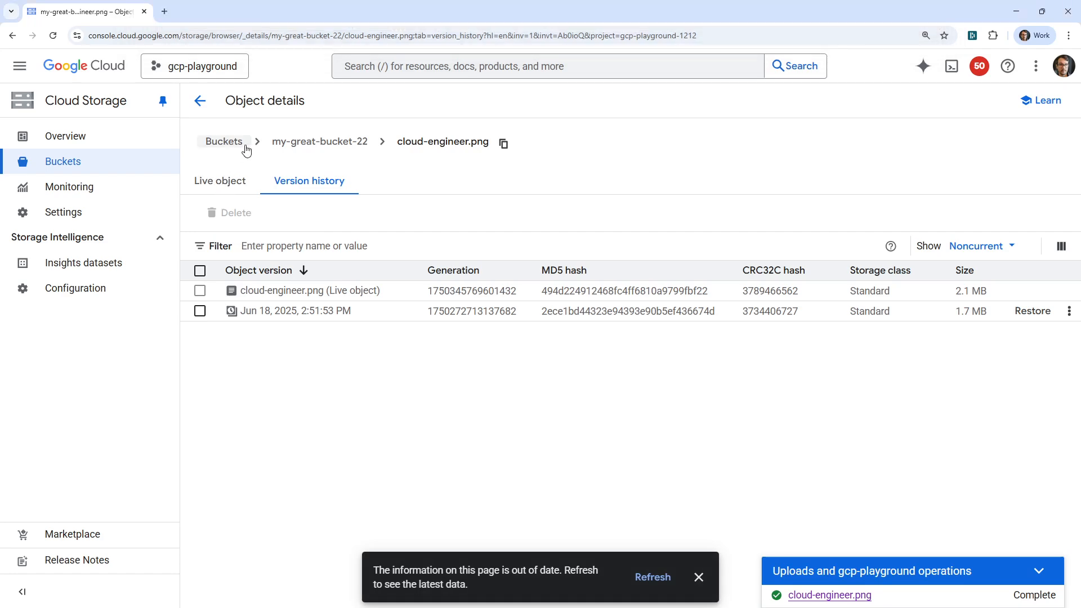
{"action": "left_click", "coordinate": [302, 159]}
{"action": "left_click", "coordinate": [272, 197]}
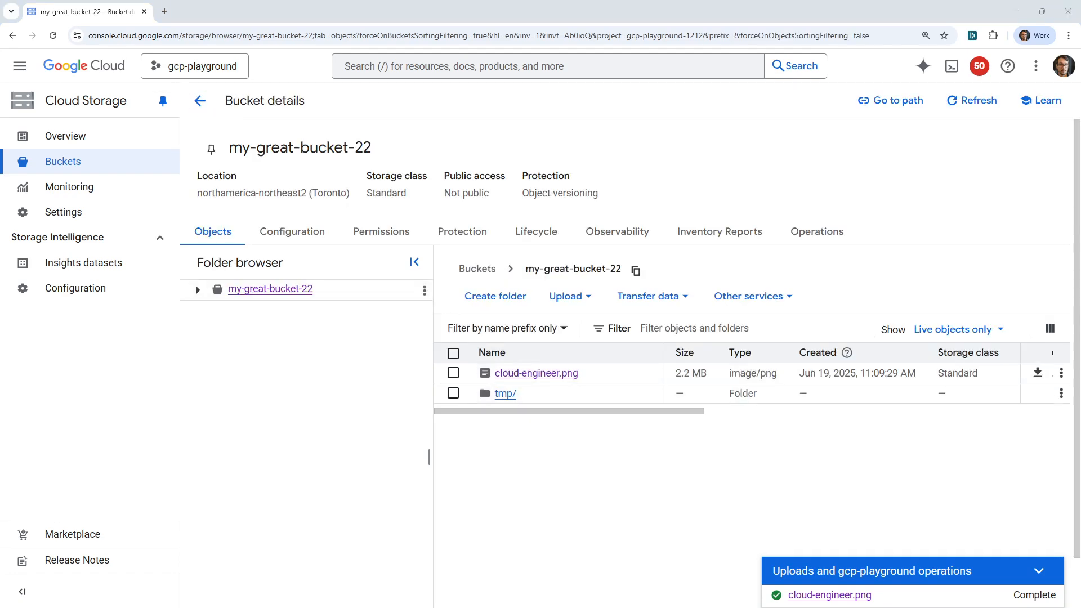
{"action": "left_click_drag", "start_coordinate": [402, 240], "coordinate": [625, 369]}
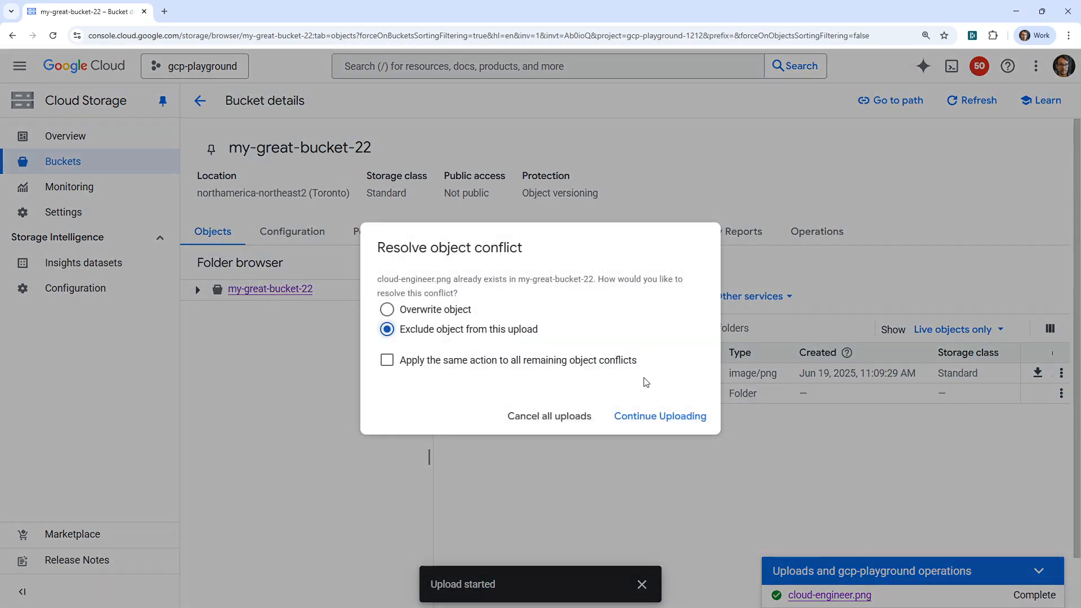
{"action": "left_click", "coordinate": [394, 310]}
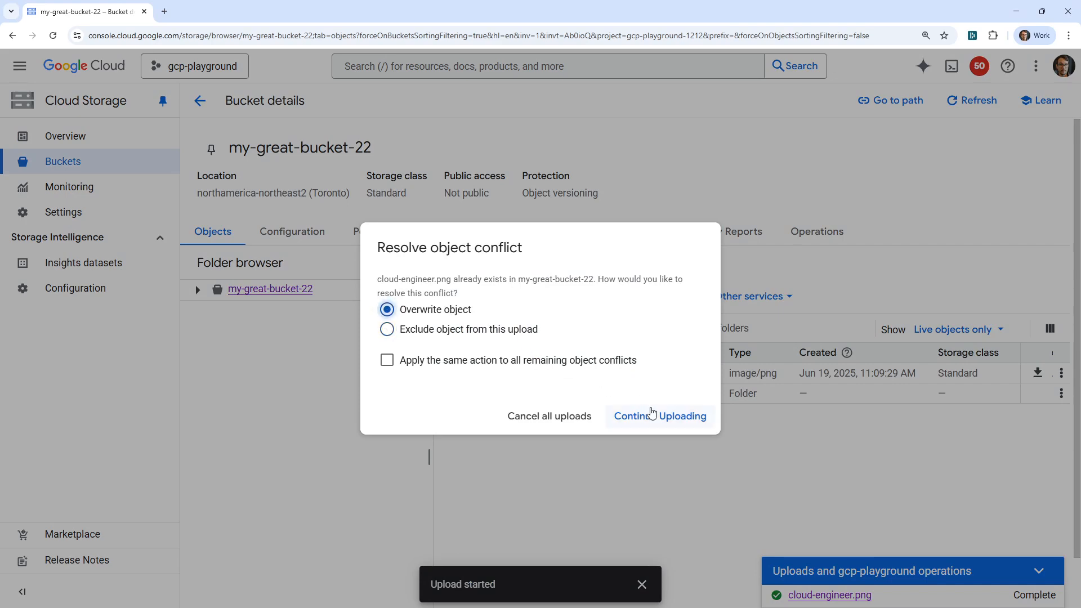
{"action": "left_click", "coordinate": [656, 417]}
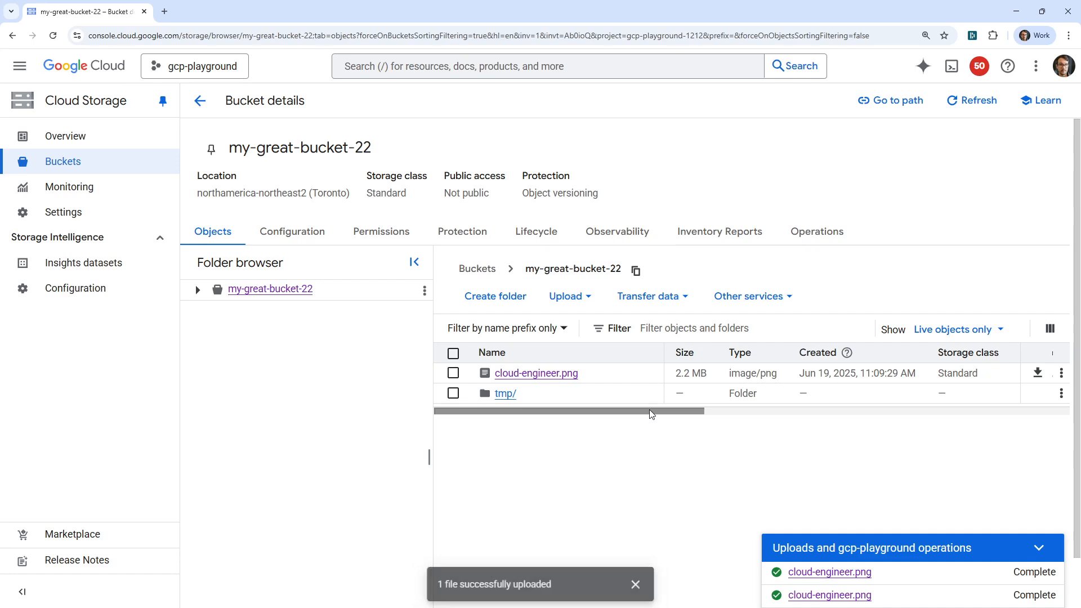
Open the noncurrent versions of cloud-engineer.png and examine the selection and actions available for each older version.
{"action": "left_click_drag", "start_coordinate": [645, 417], "coordinate": [811, 417]}
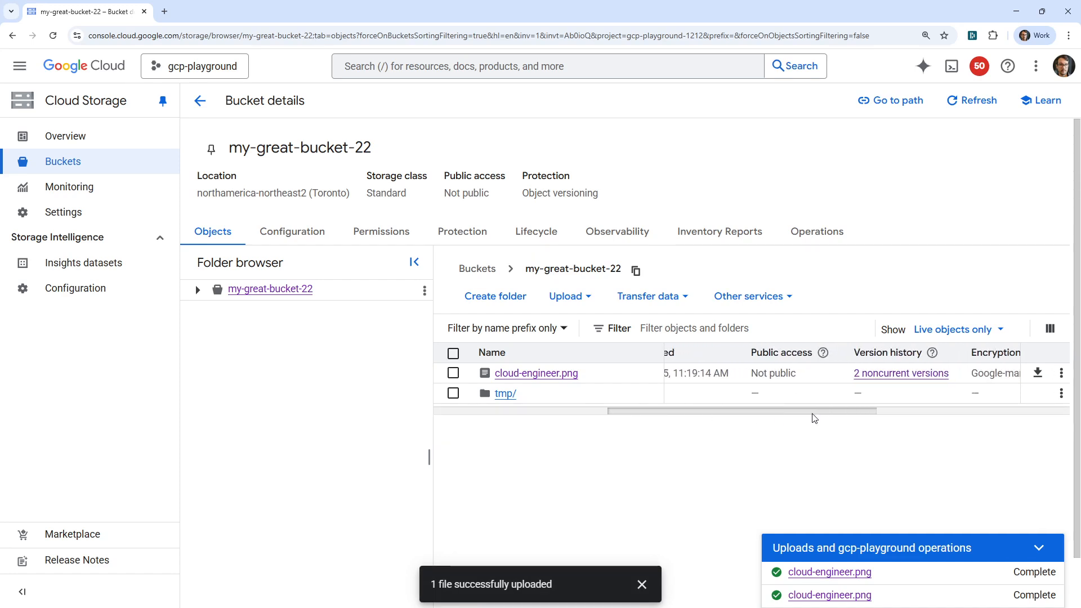
{"action": "left_click", "coordinate": [868, 380]}
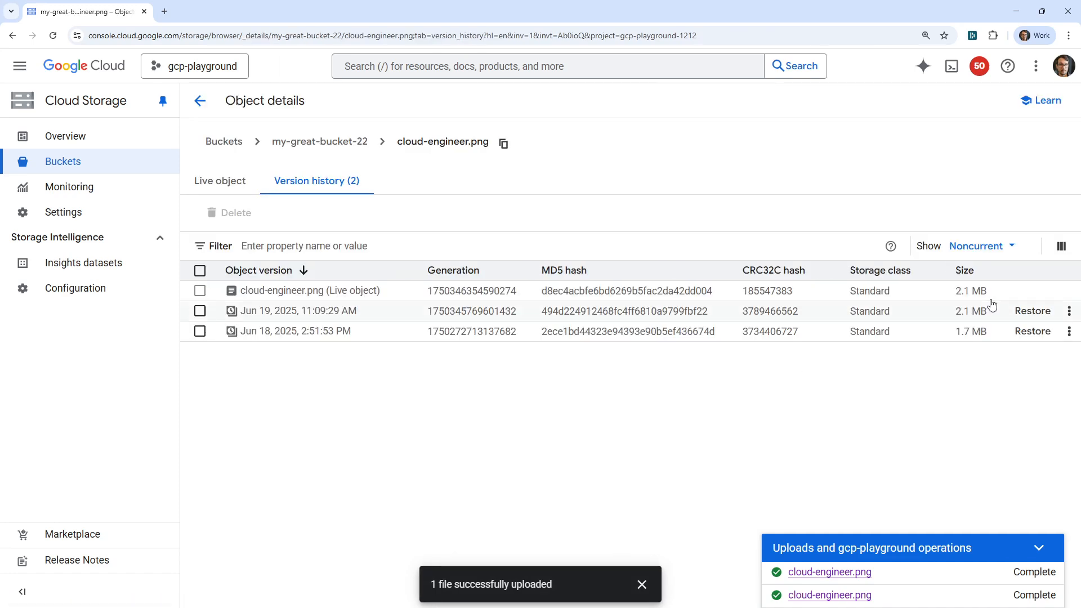
{"action": "left_click", "coordinate": [199, 313]}
{"action": "left_click", "coordinate": [198, 315]}
{"action": "left_click", "coordinate": [1069, 314]}
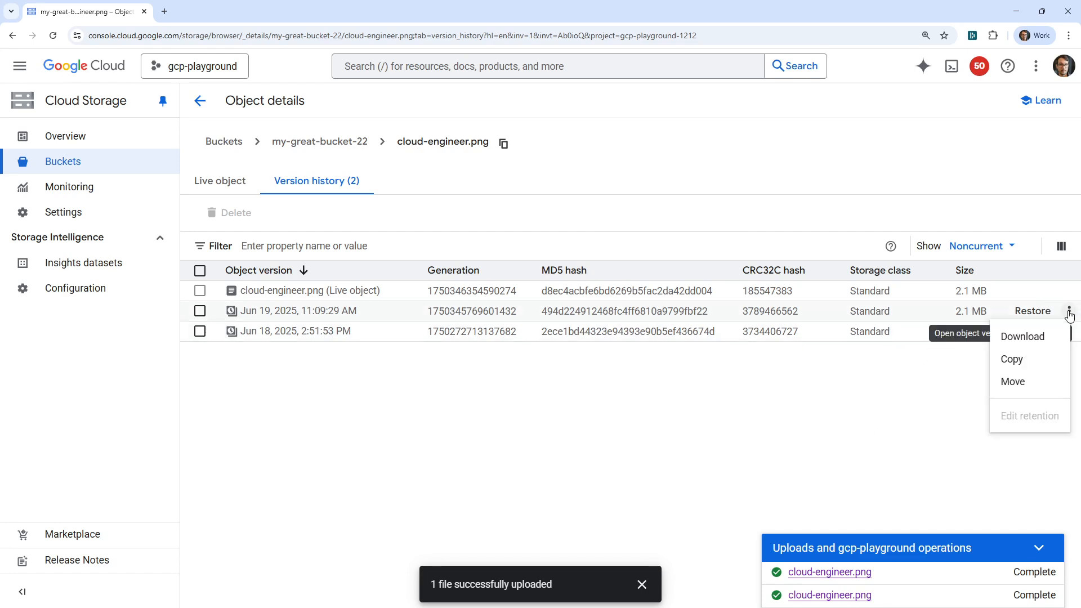
{"action": "left_click", "coordinate": [943, 373]}
{"action": "left_click", "coordinate": [1073, 338]}
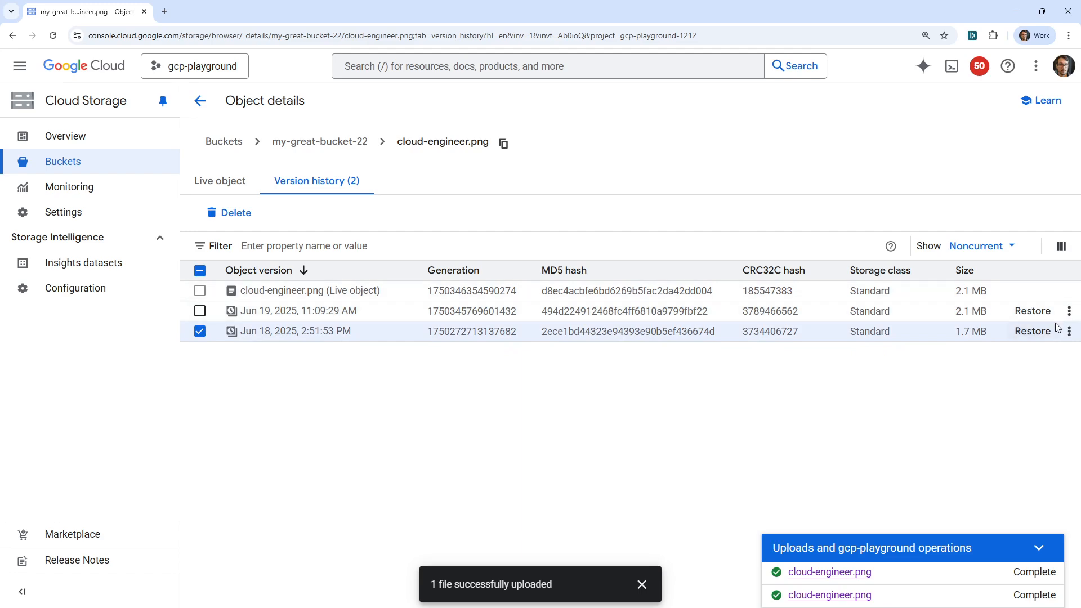
{"action": "left_click", "coordinate": [1069, 313]}
{"action": "left_click", "coordinate": [944, 382]}
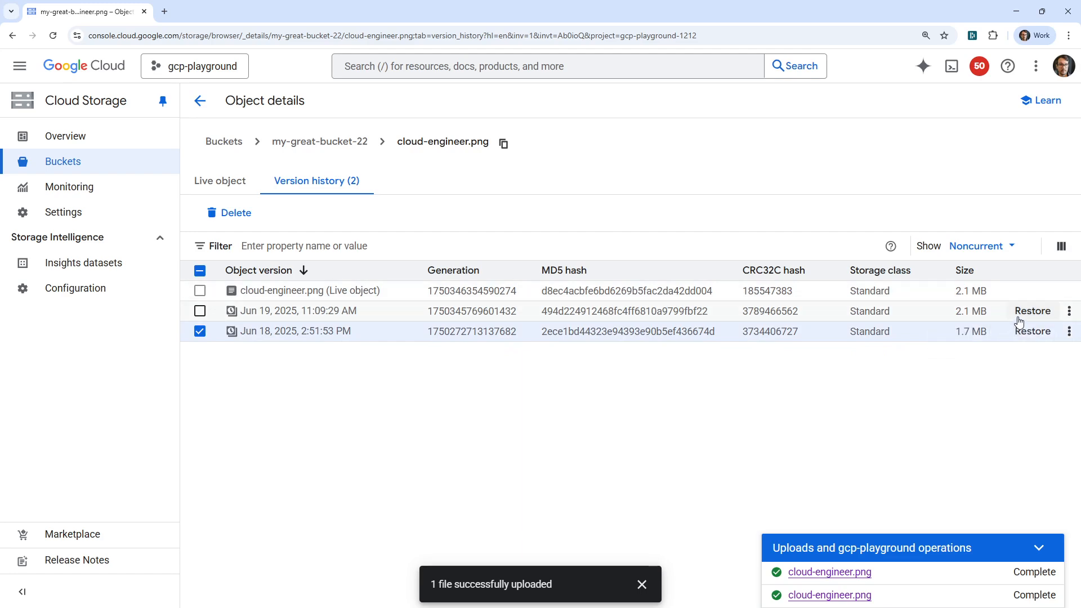
Restore the Jun 19, 2025, 11:09:29 AM version of cloud-engineer.png as the live object, reading the restore explanation before confirming.
{"action": "left_click", "coordinate": [1033, 312]}
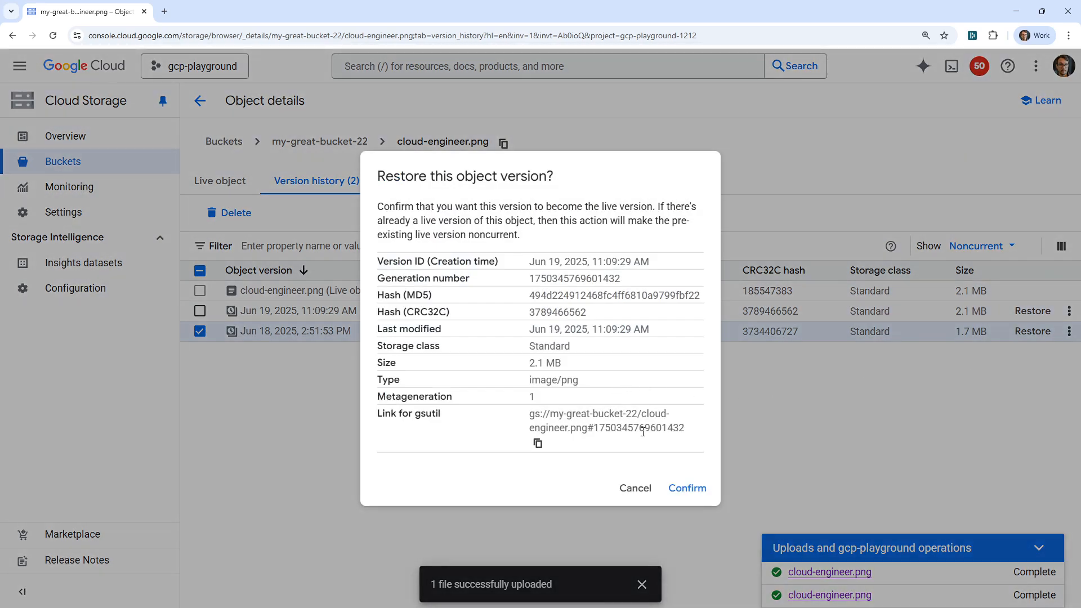
{"action": "left_click_drag", "start_coordinate": [395, 206], "coordinate": [669, 224]}
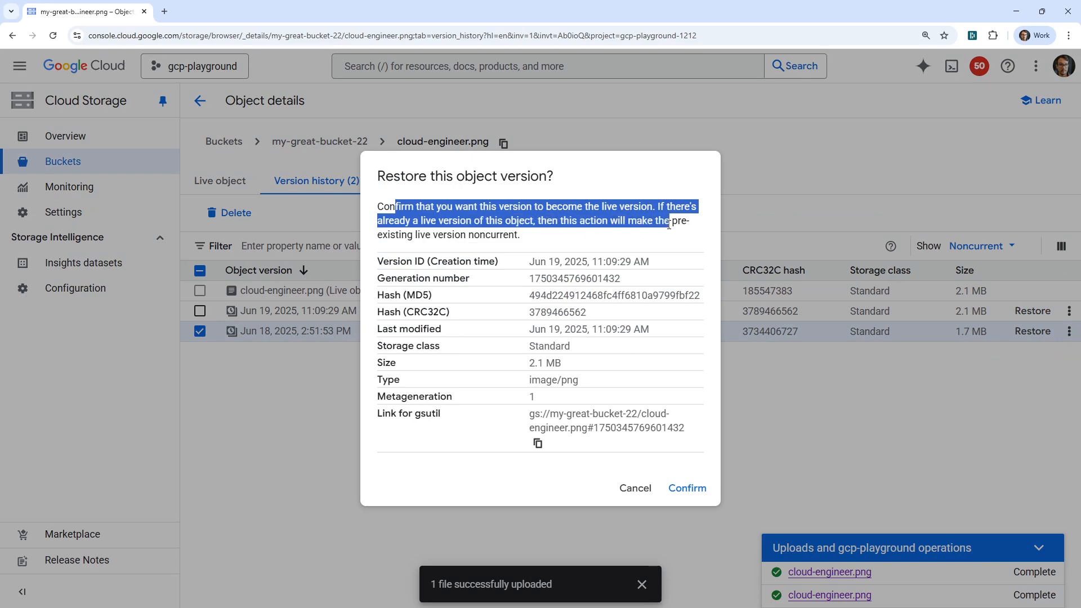
{"action": "left_click", "coordinate": [682, 486]}
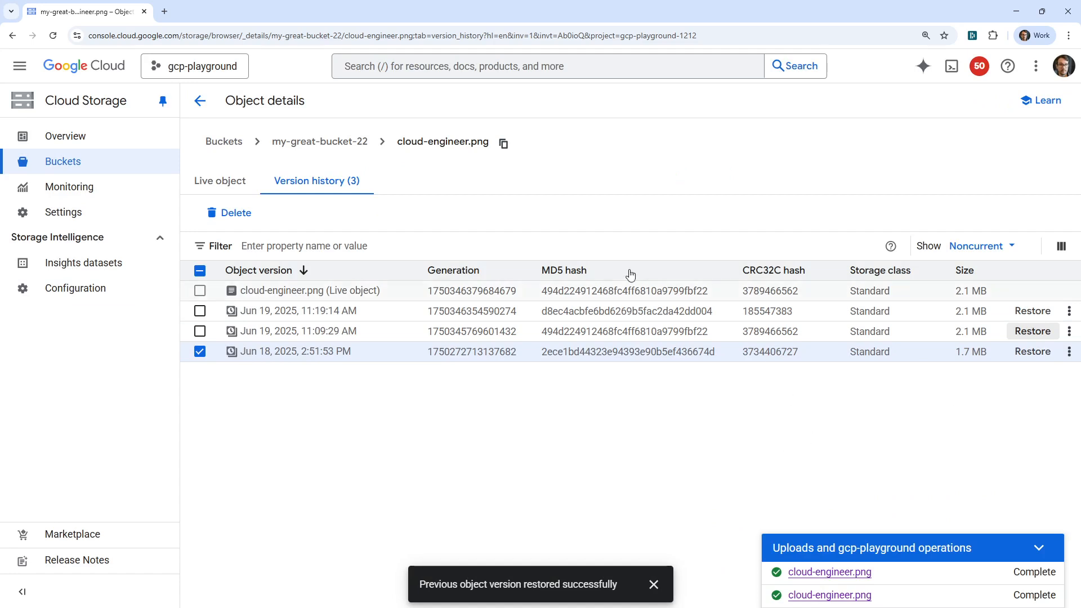
Return to the bucket's details and view its permissions and its protection settings, including object versioning.
{"action": "left_click", "coordinate": [200, 105]}
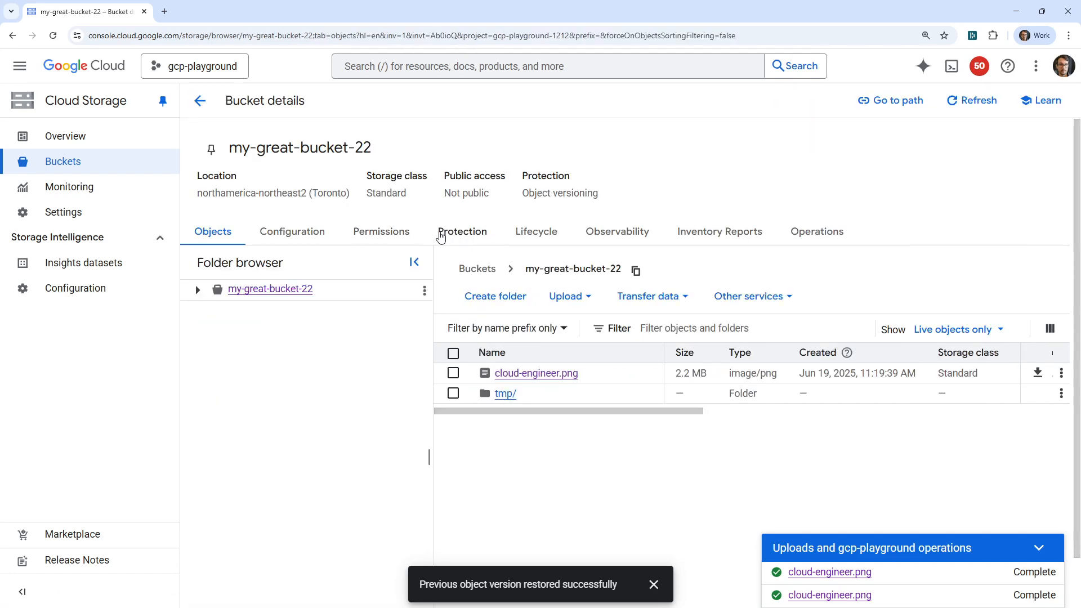
{"action": "left_click", "coordinate": [398, 234]}
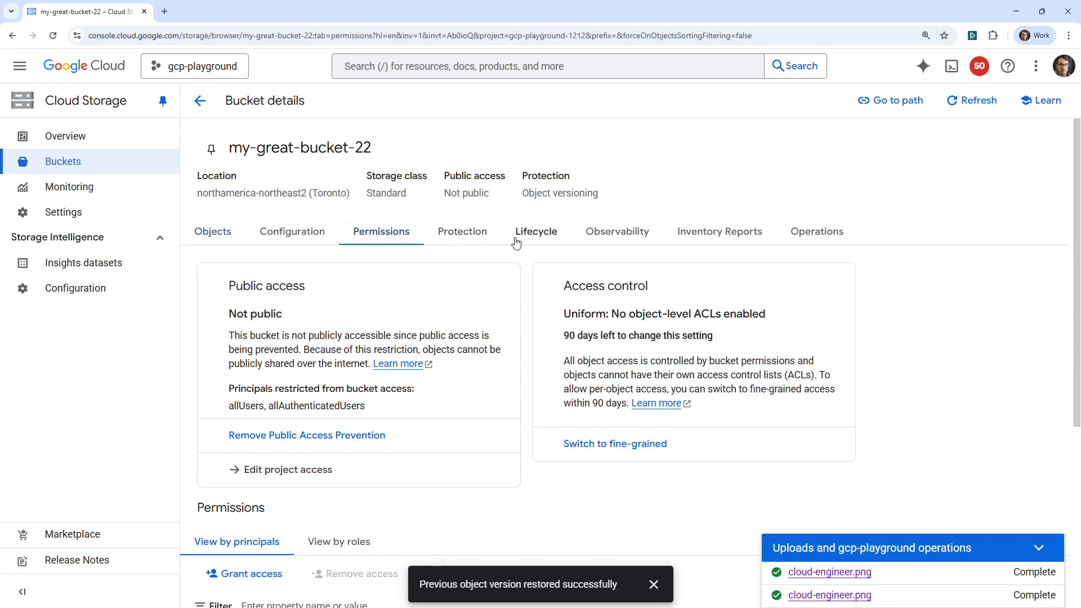
{"action": "left_click", "coordinate": [459, 233]}
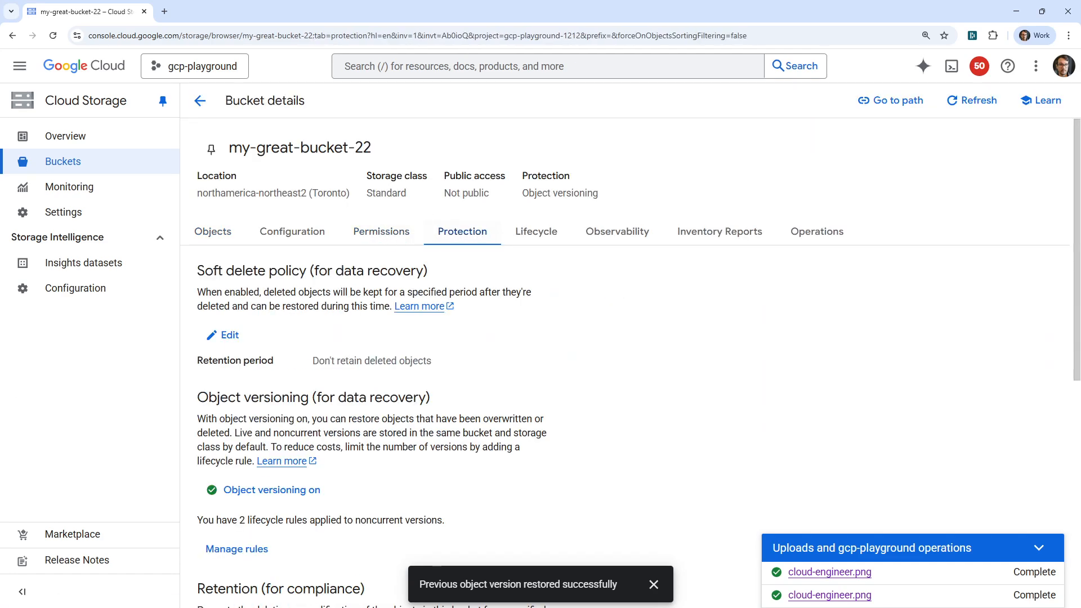